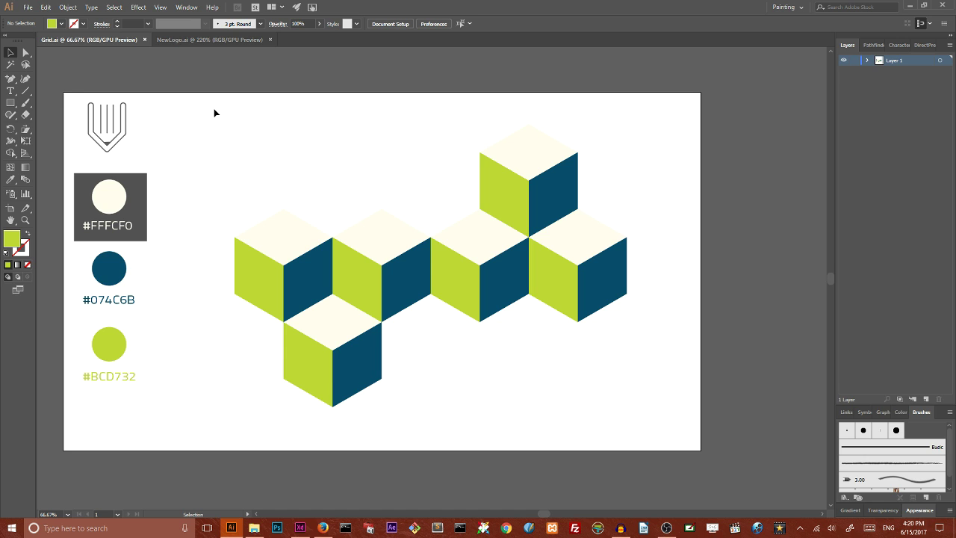
- Preview the CorporateGrid design in XD, then return to the Illustrator cube artwork
{"action": "left_click", "coordinate": [299, 528]}
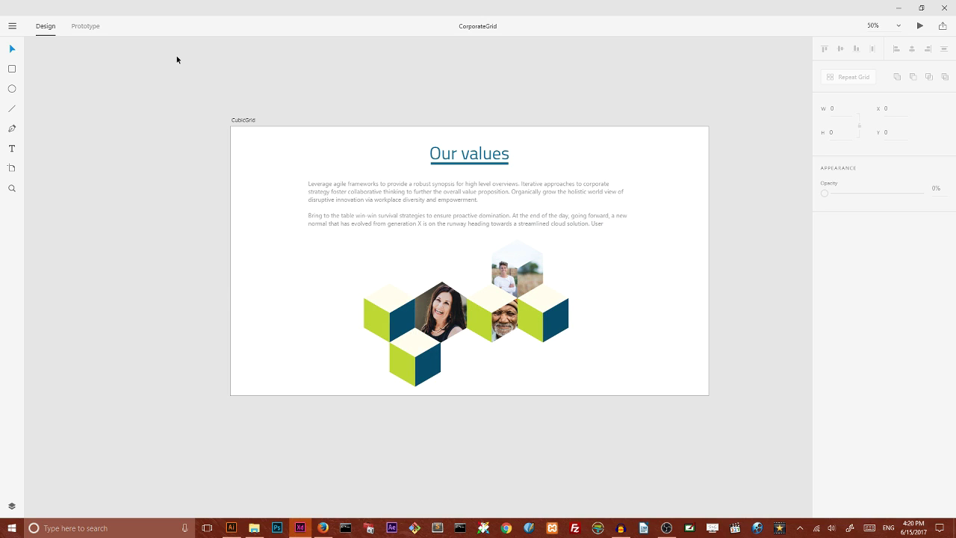
{"action": "left_click", "coordinate": [919, 26]}
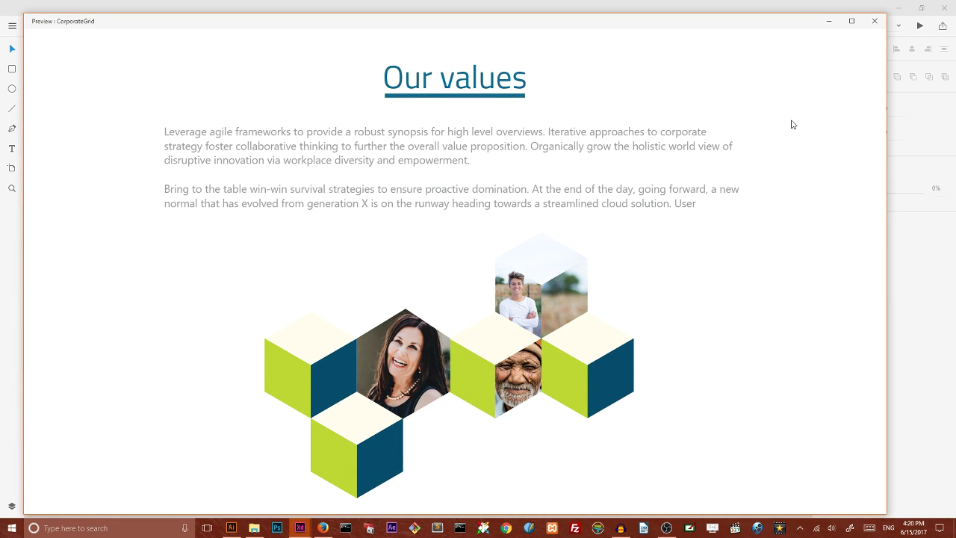
{"action": "left_click", "coordinate": [875, 21]}
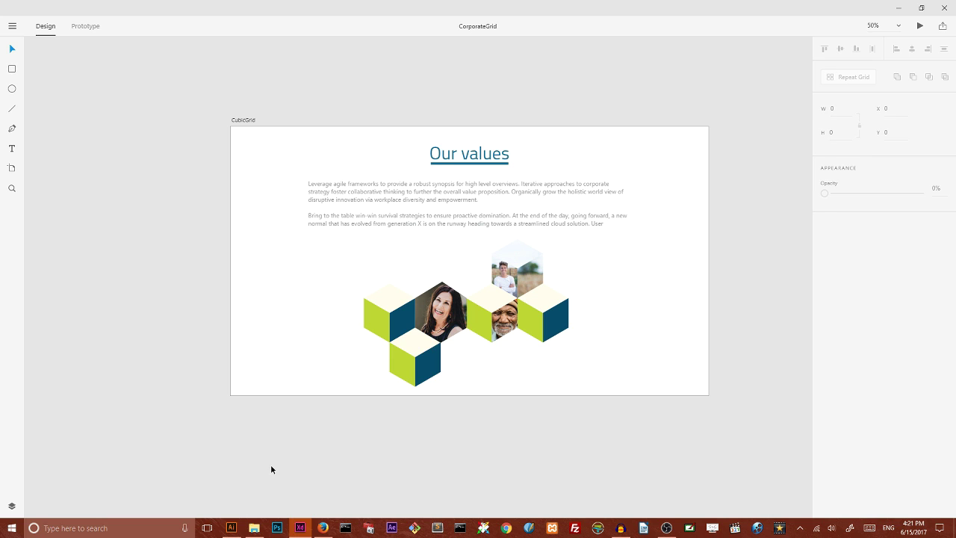
{"action": "left_click", "coordinate": [231, 528]}
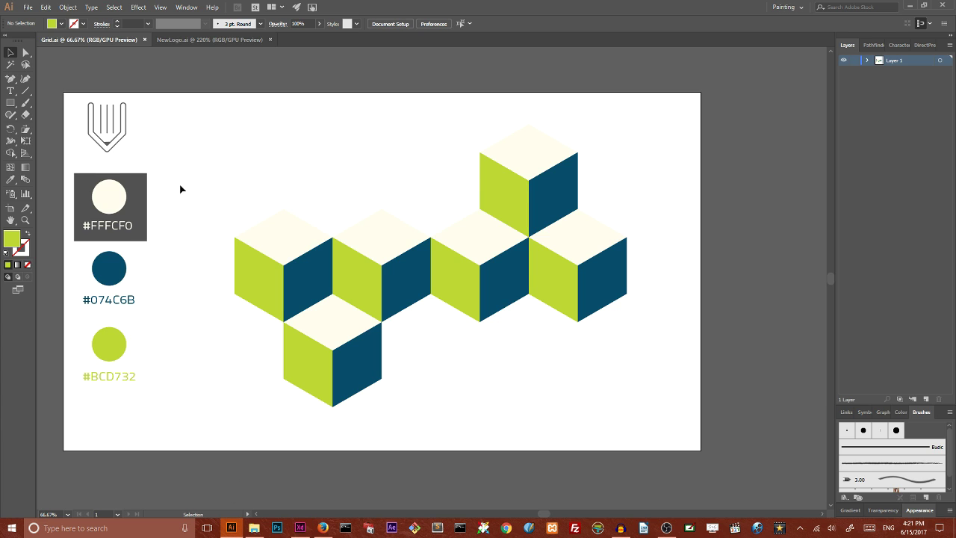
- Create a new Web-Large 1920×1080 px document
{"action": "left_click", "coordinate": [28, 9]}
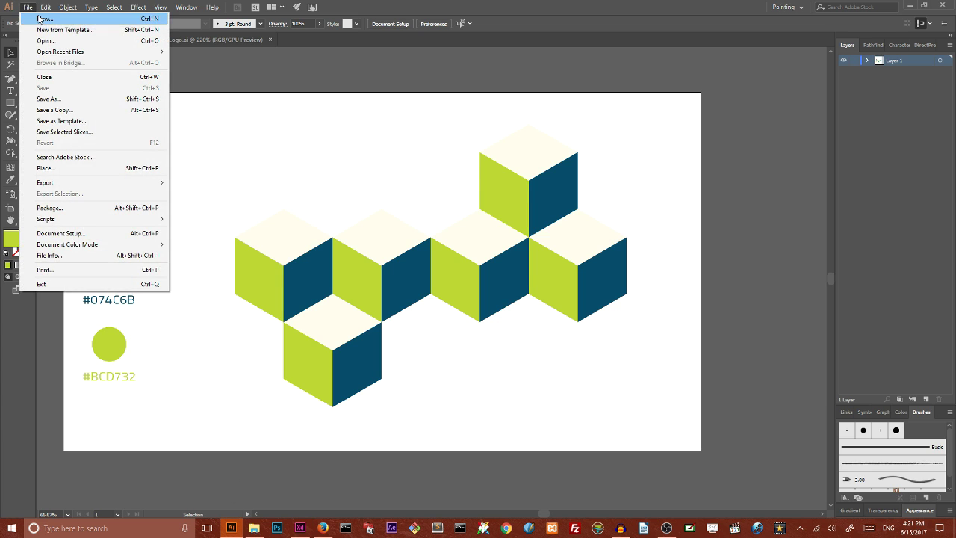
{"action": "left_click", "coordinate": [41, 18]}
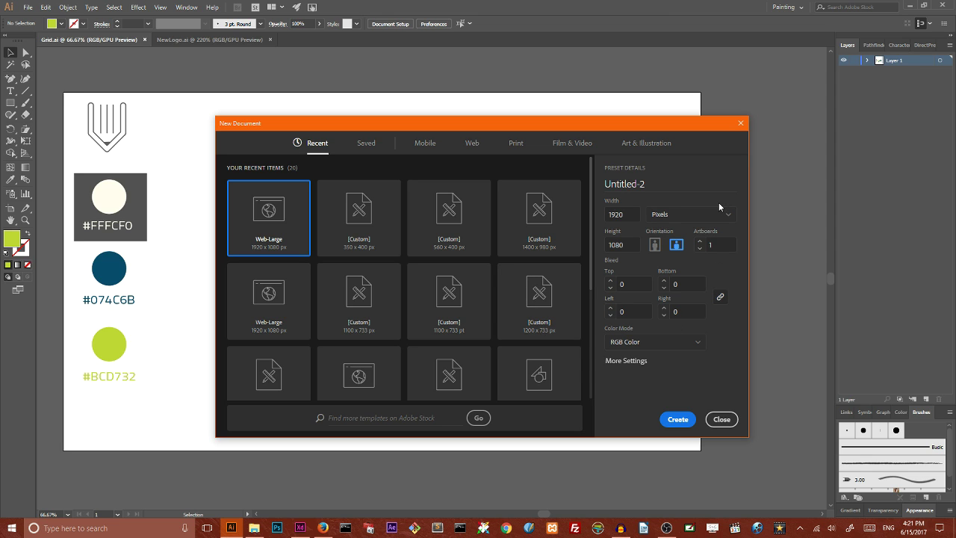
{"action": "left_click", "coordinate": [677, 419]}
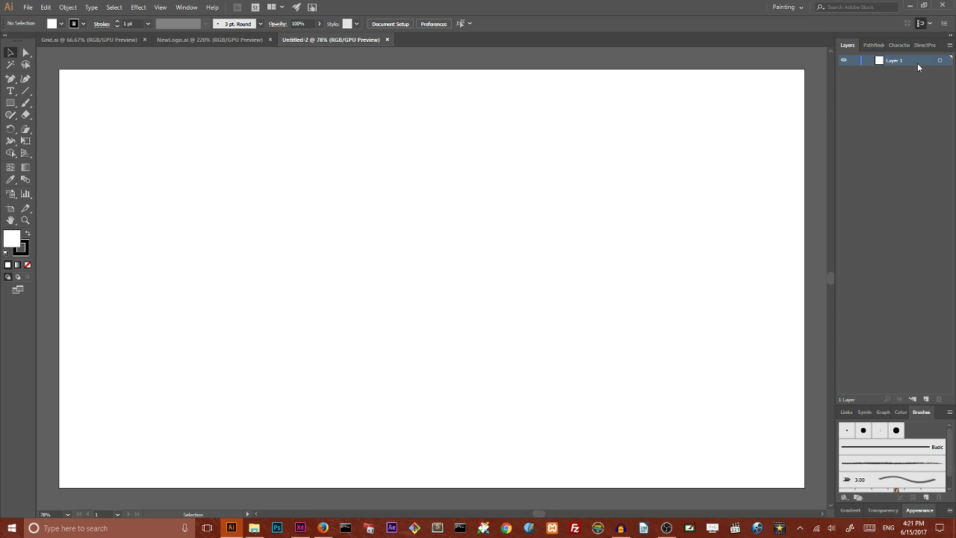
- Set the Layers panel row size to a custom 70 px
{"action": "left_click", "coordinate": [949, 45]}
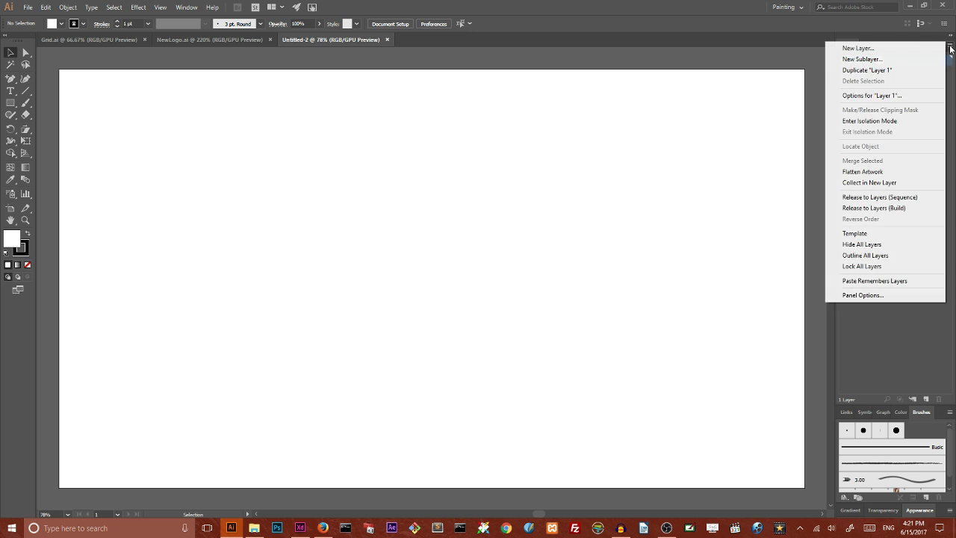
{"action": "left_click", "coordinate": [855, 295]}
{"action": "left_click", "coordinate": [421, 243]}
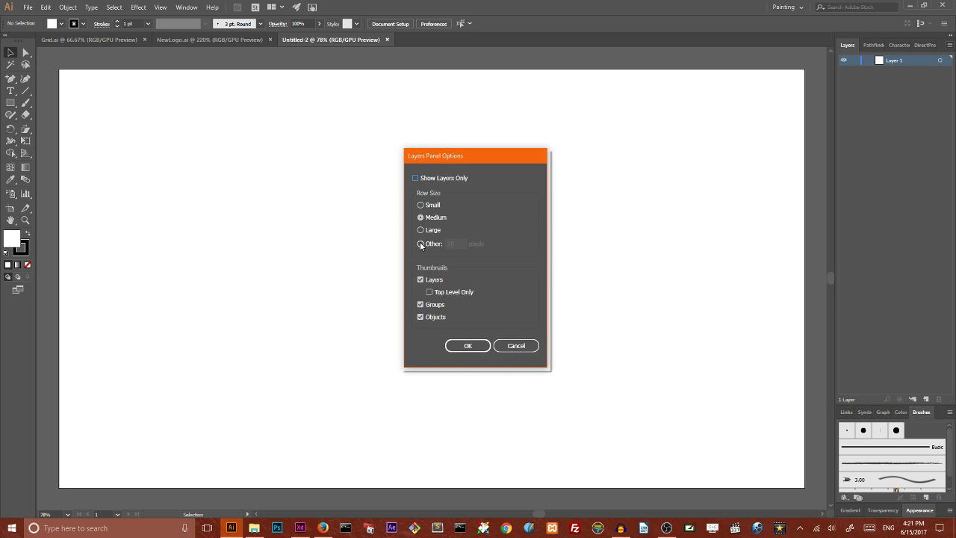
{"action": "left_click", "coordinate": [420, 244]}
{"action": "type", "text": "70"}
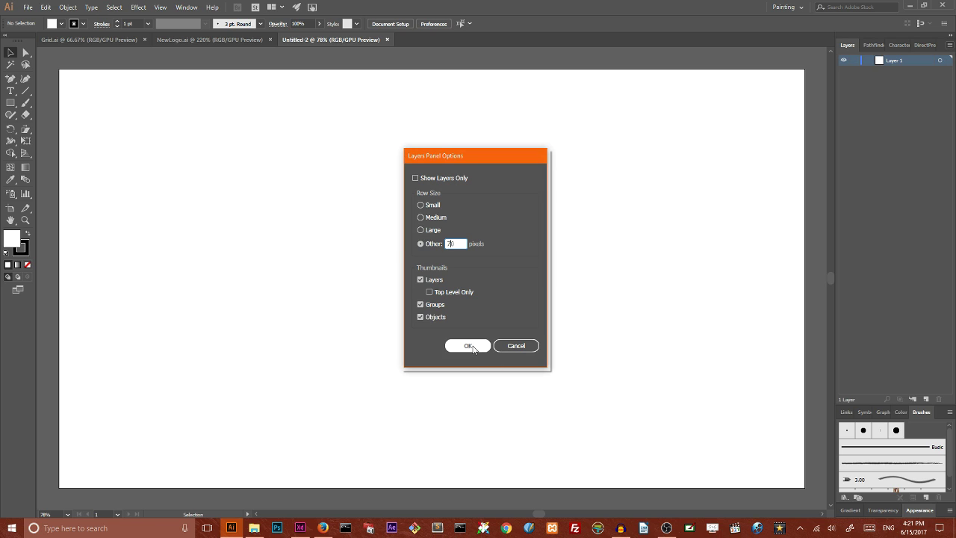
{"action": "left_click", "coordinate": [469, 346]}
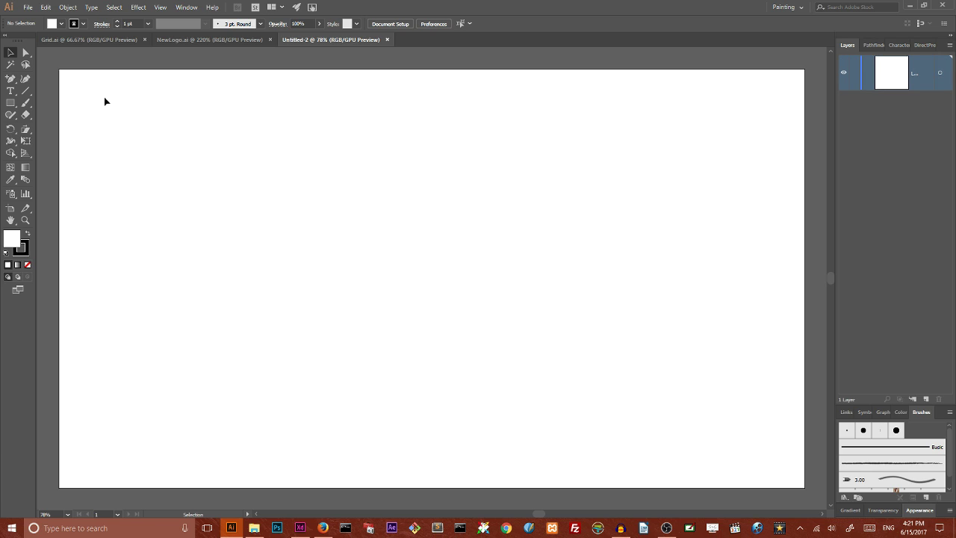
- Drag Grid.ai's fork logo and three hex-labelled swatches into Untitled-2, then lock their layer
{"action": "left_click", "coordinate": [158, 7]}
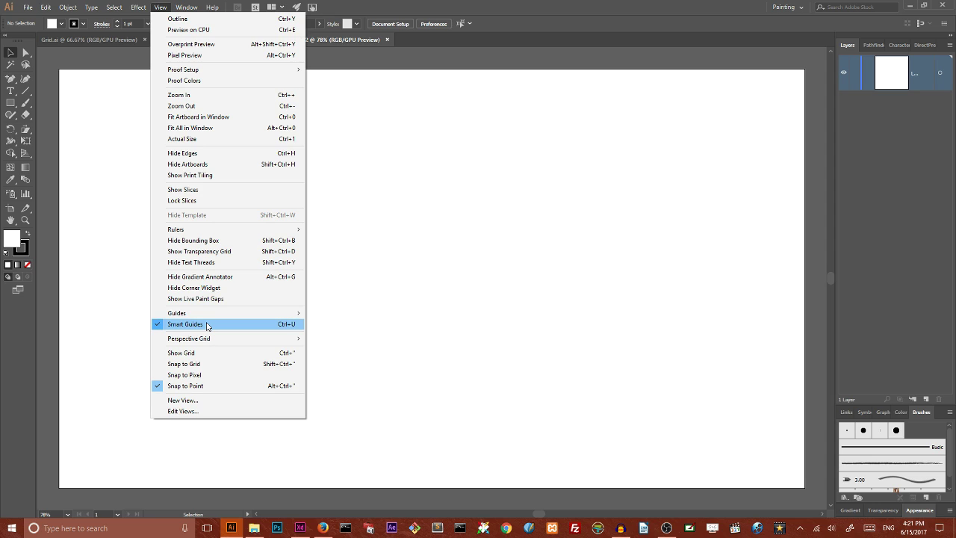
{"action": "left_click", "coordinate": [11, 54]}
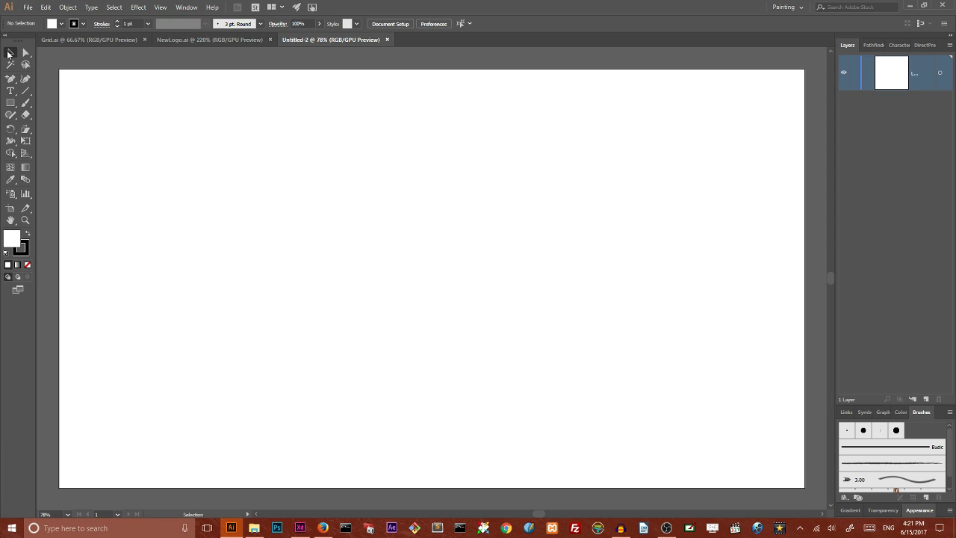
{"action": "left_click", "coordinate": [92, 42]}
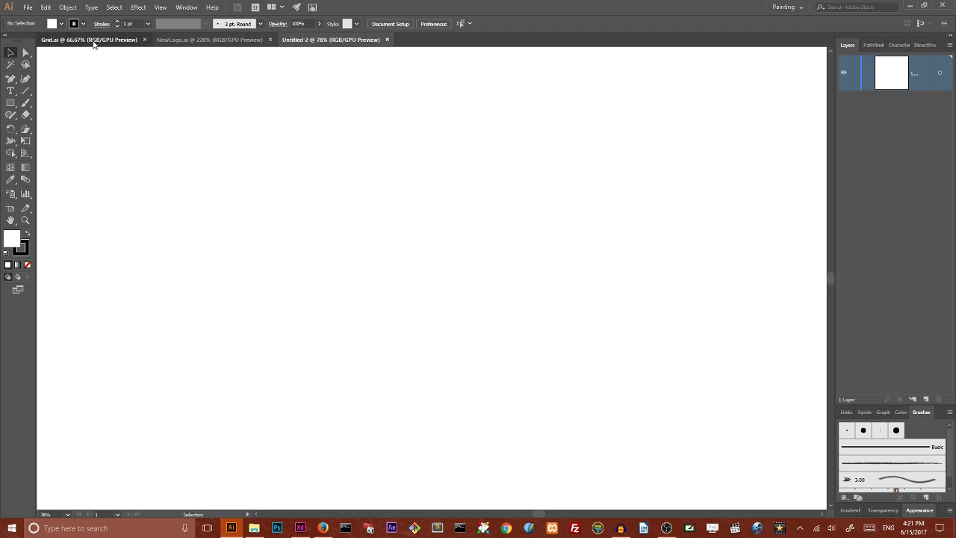
{"action": "left_click_drag", "start_coordinate": [36, 71], "coordinate": [179, 396]}
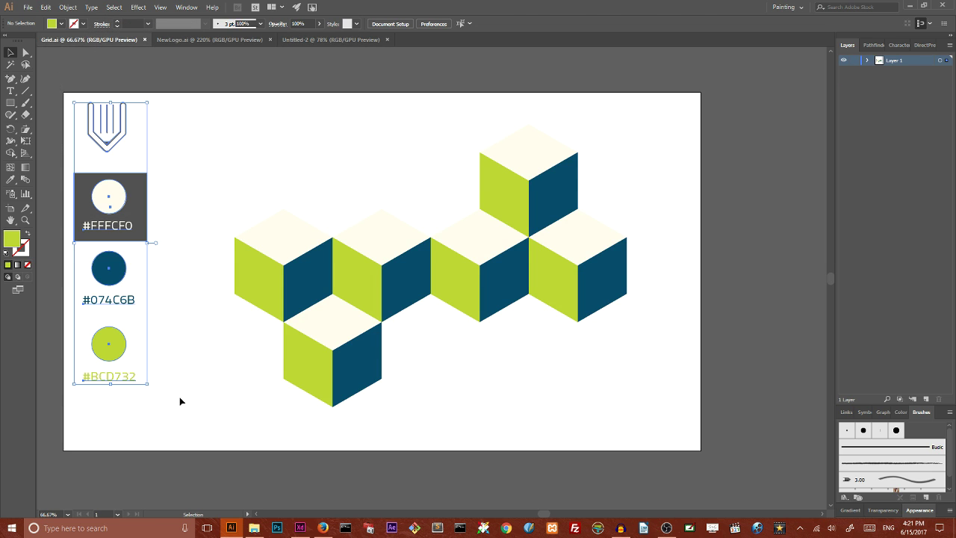
{"action": "left_click_drag", "start_coordinate": [125, 123], "coordinate": [122, 149]}
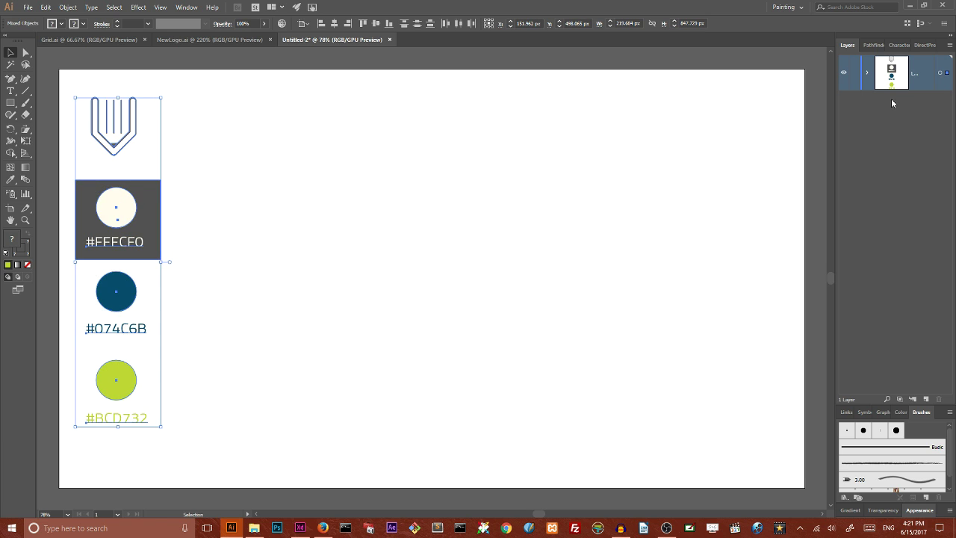
{"action": "left_click", "coordinate": [853, 73]}
- Add a new layer and set the Line Segment tool to 2560 px length at 90°
{"action": "left_click", "coordinate": [926, 398]}
{"action": "left_click_drag", "start_coordinate": [25, 90], "coordinate": [41, 92]}
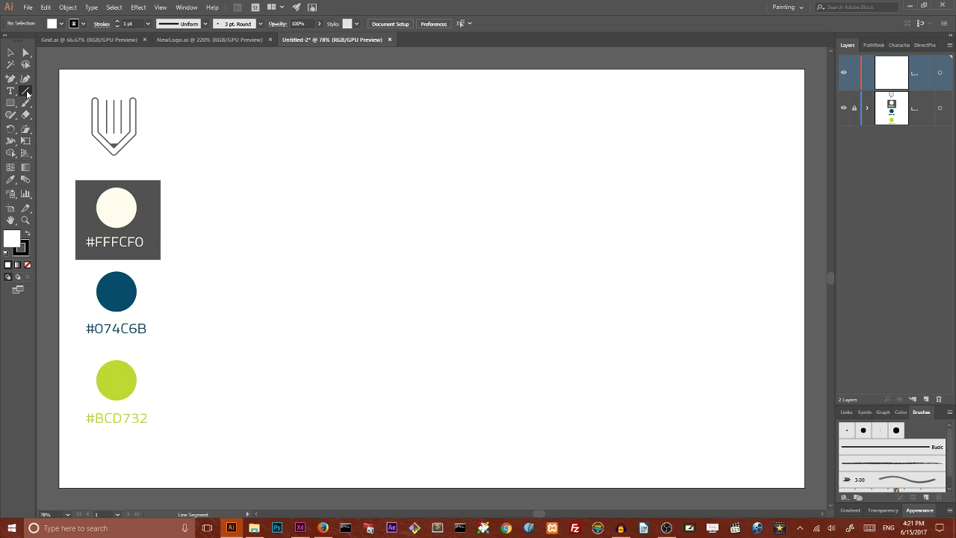
{"action": "double_click", "coordinate": [27, 93]}
{"action": "left_click_drag", "start_coordinate": [466, 203], "coordinate": [367, 115]}
{"action": "left_click", "coordinate": [395, 146]}
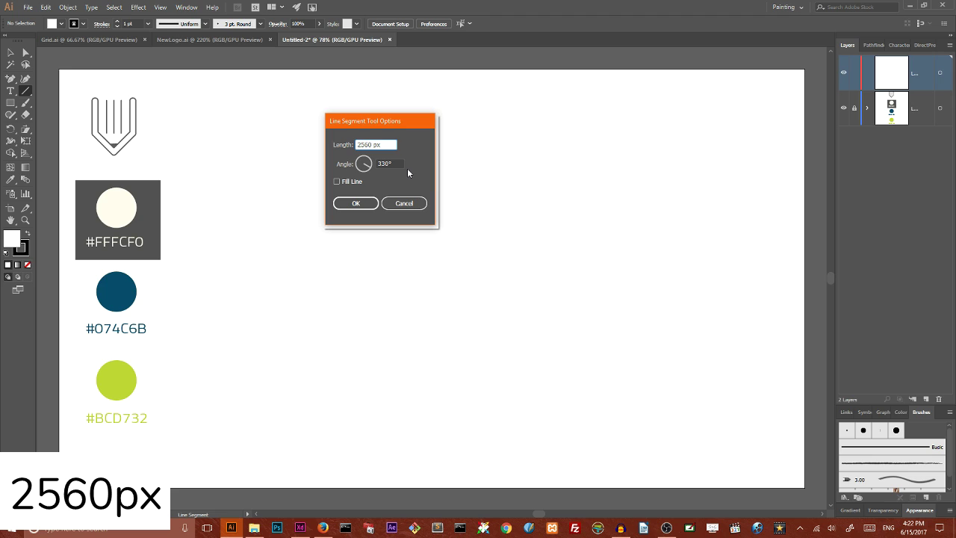
{"action": "left_click", "coordinate": [401, 165]}
{"action": "key", "text": "BackSpace"}
{"action": "key", "text": "BackSpace"}
{"action": "key", "text": "BackSpace"}
{"action": "key", "text": "BackSpace"}
{"action": "type", "text": "0"}
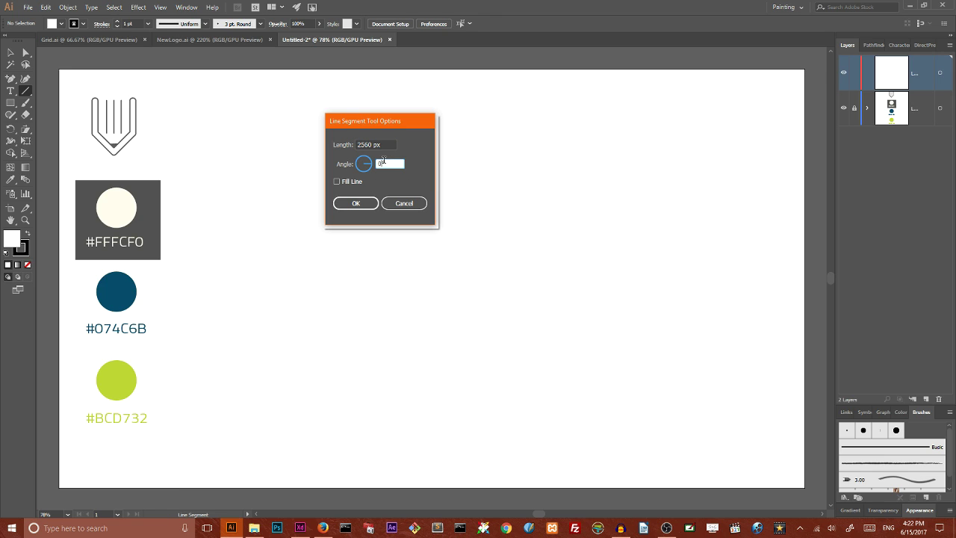
{"action": "key", "text": "BackSpace"}
{"action": "type", "text": "90"}
- Place the vertical 2560 px line on the artboard
{"action": "left_click", "coordinate": [359, 202]}
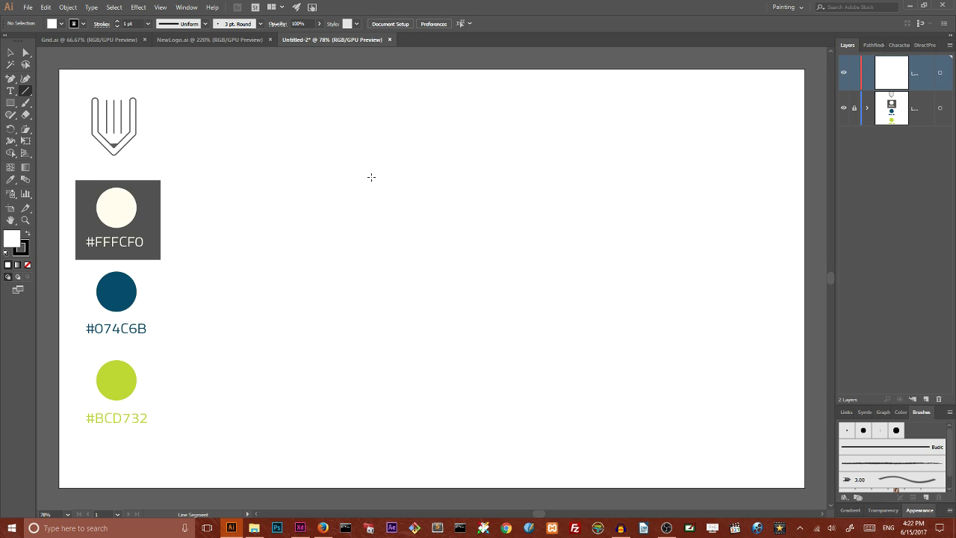
{"action": "left_click", "coordinate": [371, 177]}
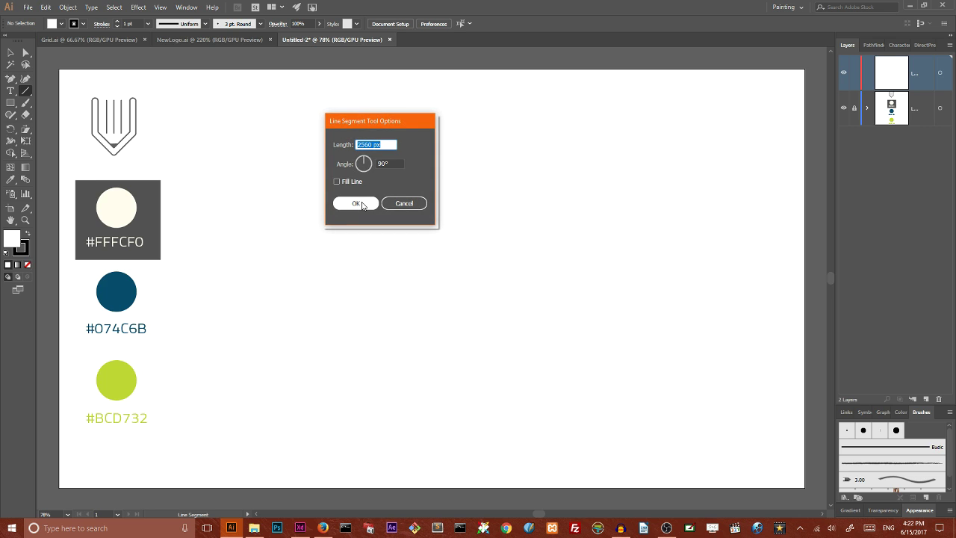
{"action": "left_click", "coordinate": [357, 203]}
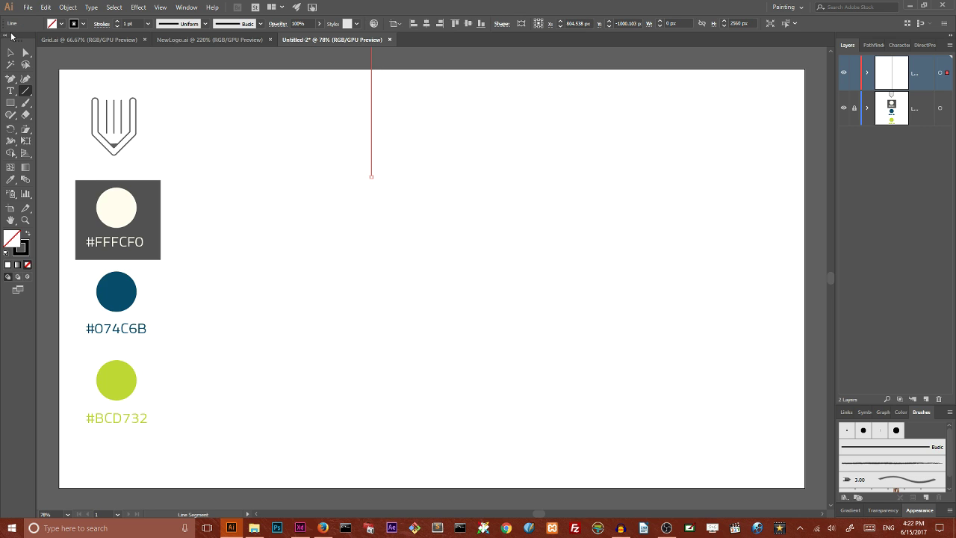
- Centre the 2560 px line on the artboard at X 960, Y 540
{"action": "left_click", "coordinate": [10, 54]}
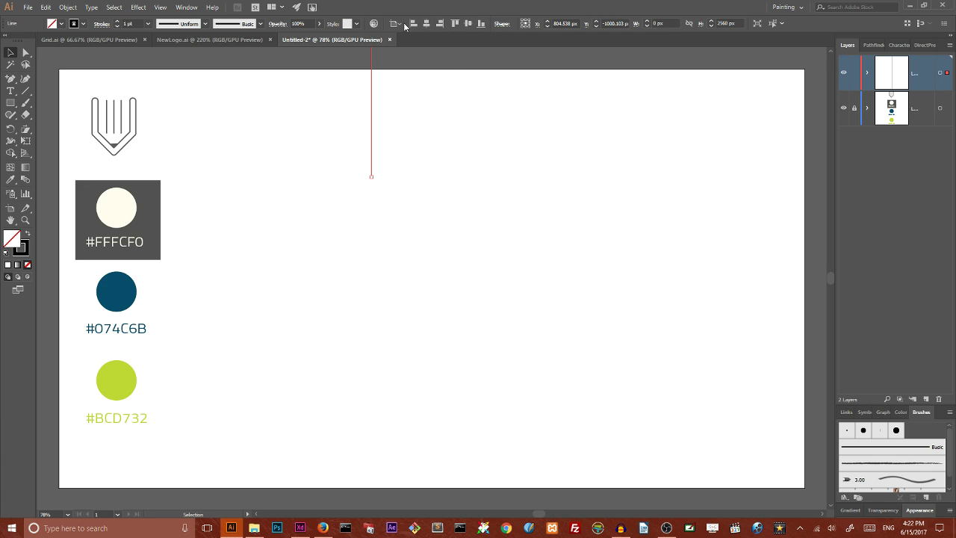
{"action": "left_click", "coordinate": [403, 25]}
{"action": "left_click", "coordinate": [402, 23]}
{"action": "left_click", "coordinate": [468, 23]}
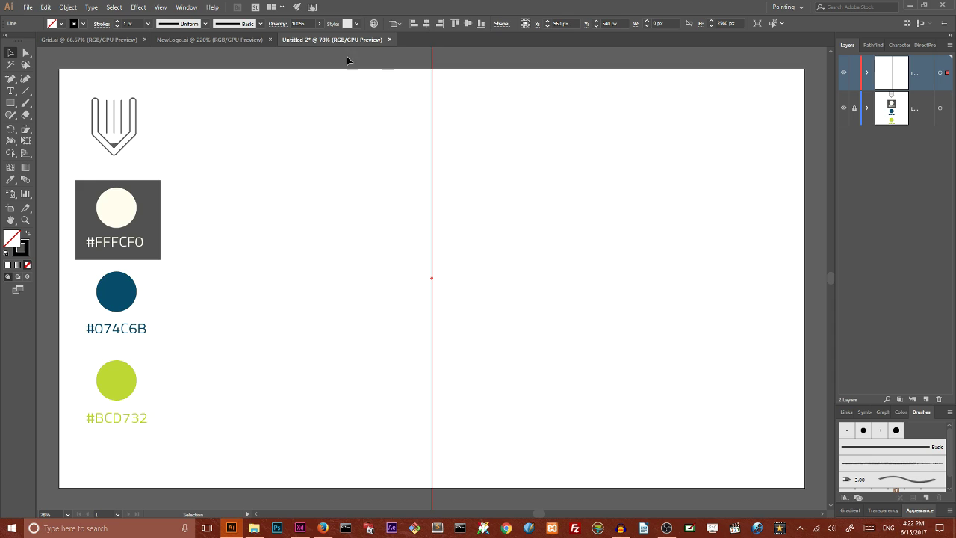
- Hide the logo-and-swatch layer and reselect the vertical line
{"action": "left_click_drag", "start_coordinate": [69, 79], "coordinate": [198, 468]}
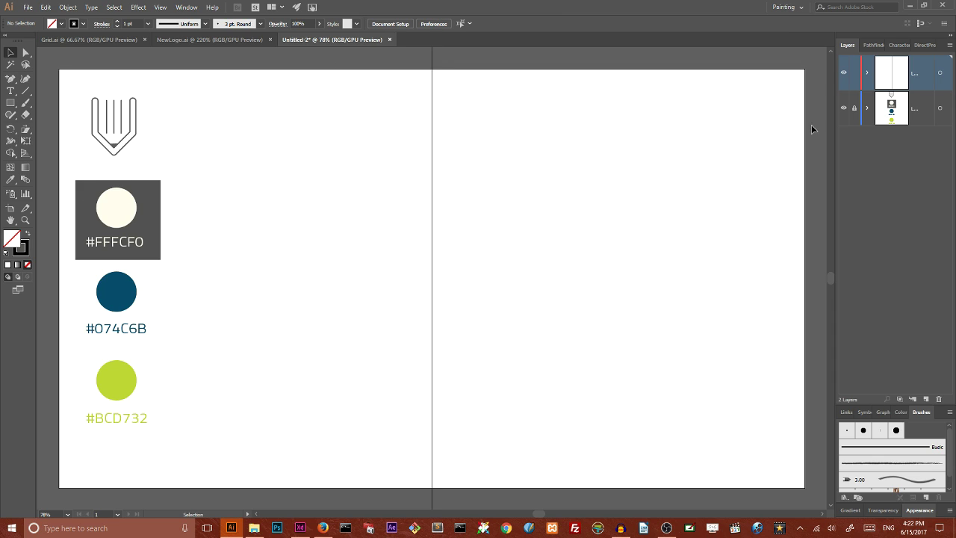
{"action": "left_click", "coordinate": [843, 110]}
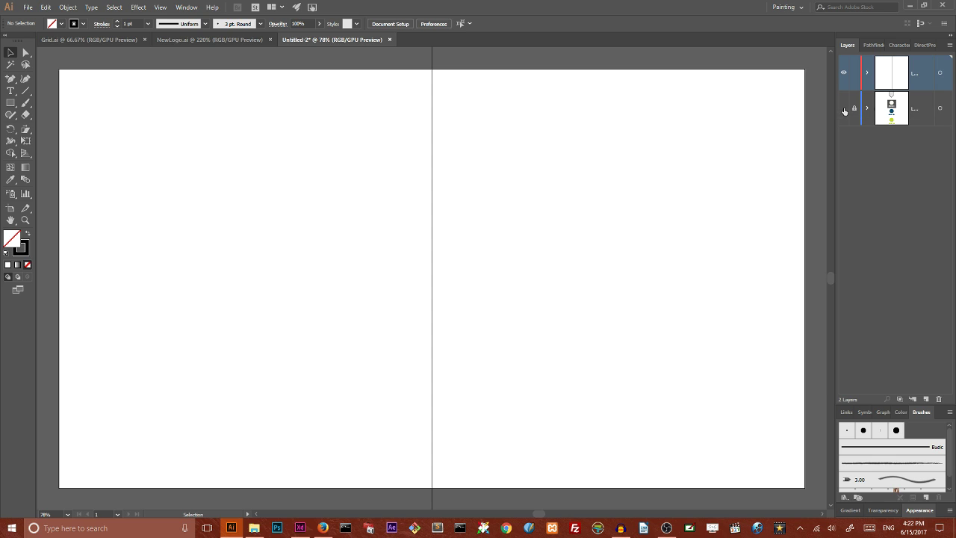
{"action": "left_click_drag", "start_coordinate": [385, 119], "coordinate": [502, 174]}
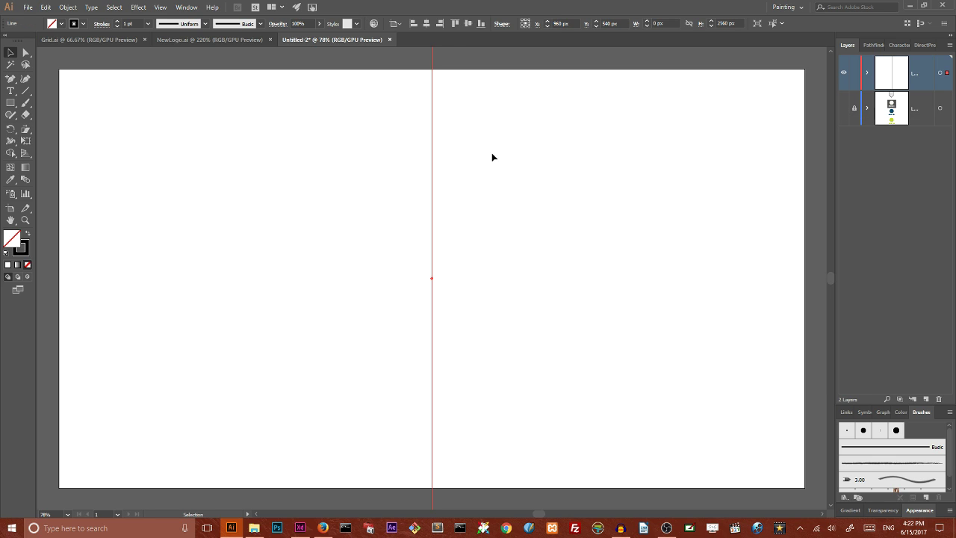
- Align the line to the artboard's left edge and copy it 100 px right, 0 px vertically
{"action": "left_click", "coordinate": [413, 26]}
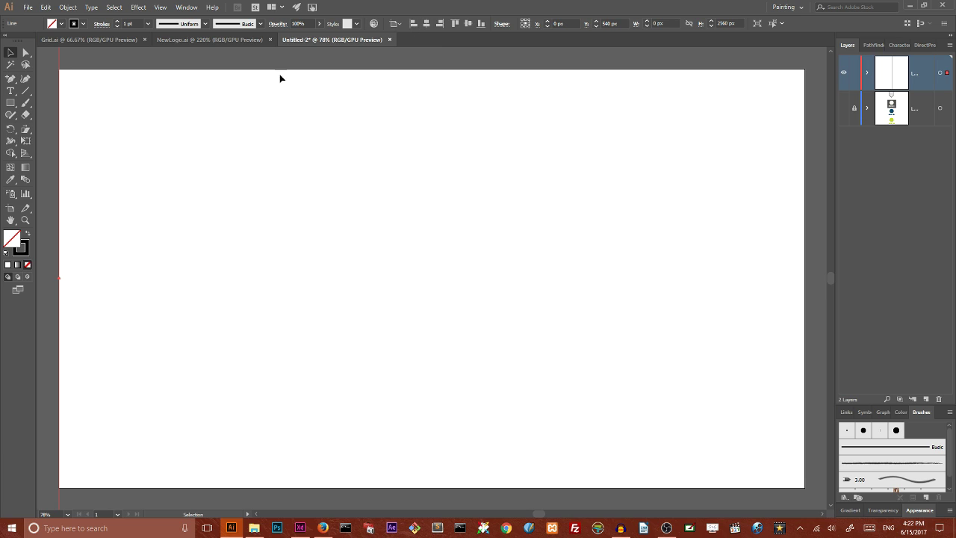
{"action": "double_click", "coordinate": [10, 53]}
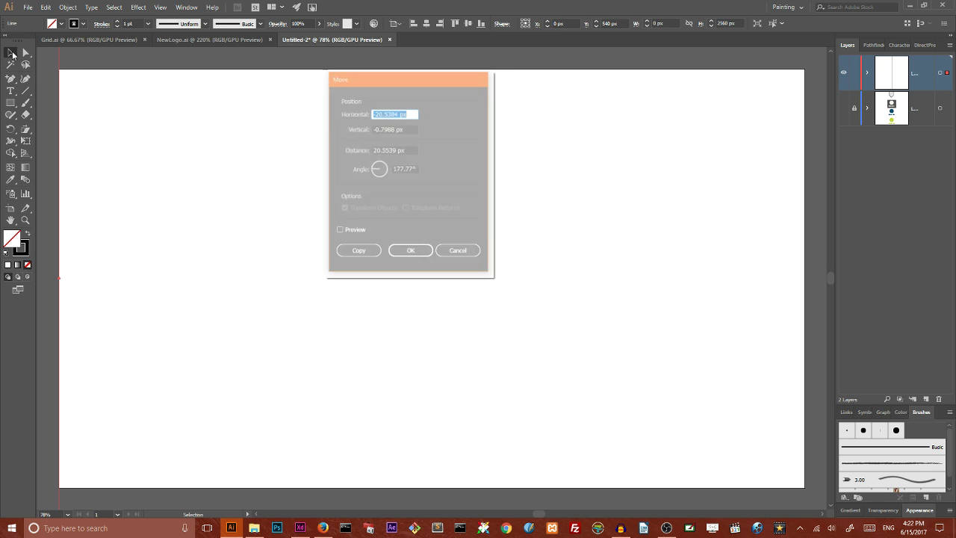
{"action": "left_click_drag", "start_coordinate": [376, 79], "coordinate": [525, 100]}
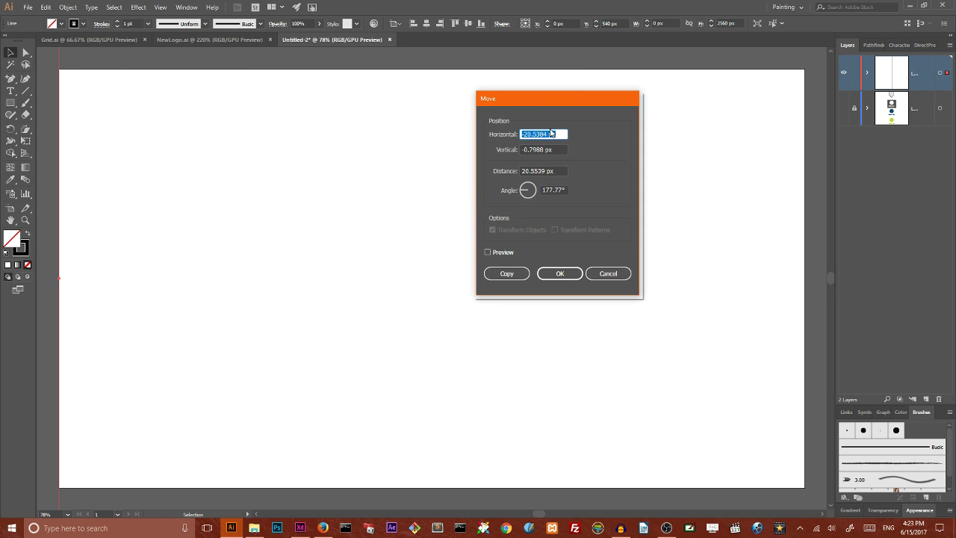
{"action": "left_click_drag", "start_coordinate": [546, 134], "coordinate": [489, 137]}
{"action": "type", "text": "100"}
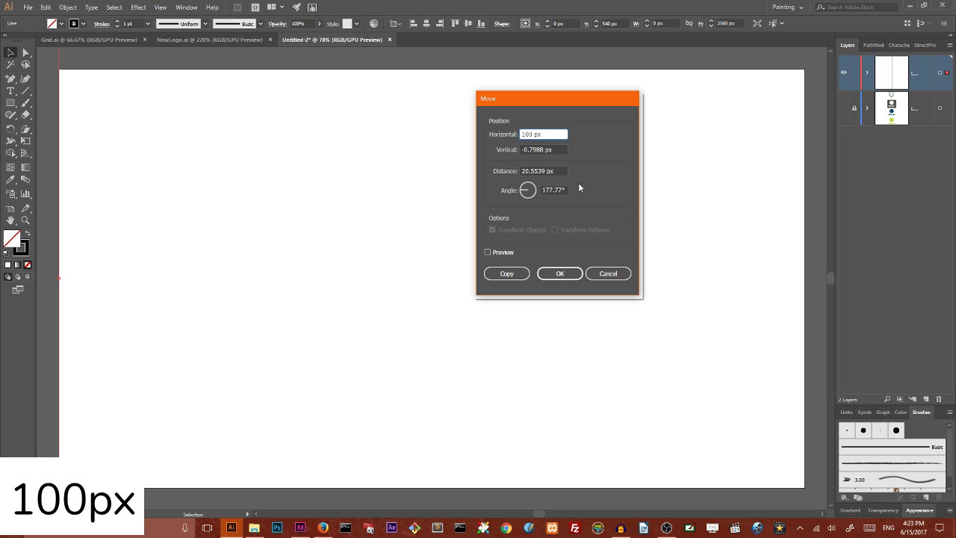
{"action": "left_click_drag", "start_coordinate": [545, 149], "coordinate": [521, 156]}
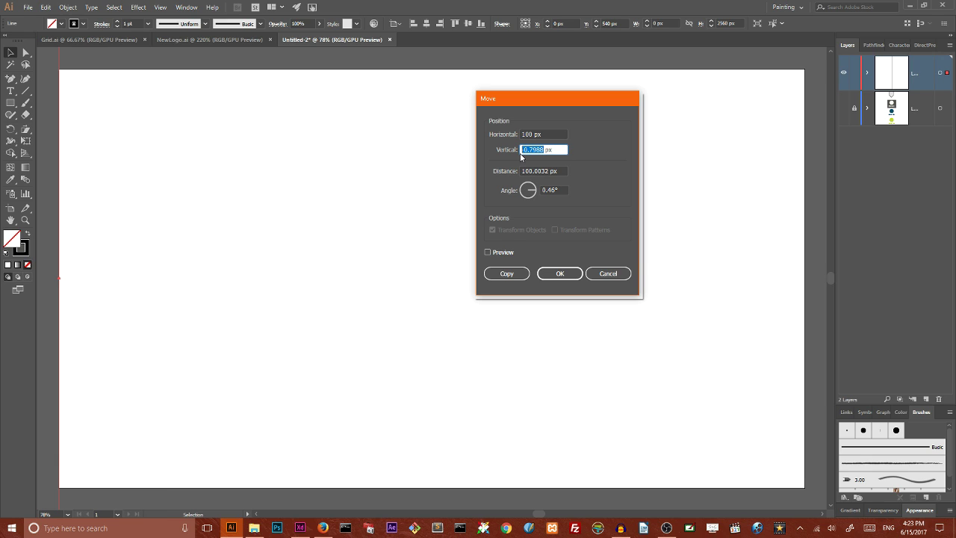
{"action": "type", "text": "0"}
{"action": "left_click", "coordinate": [488, 252]}
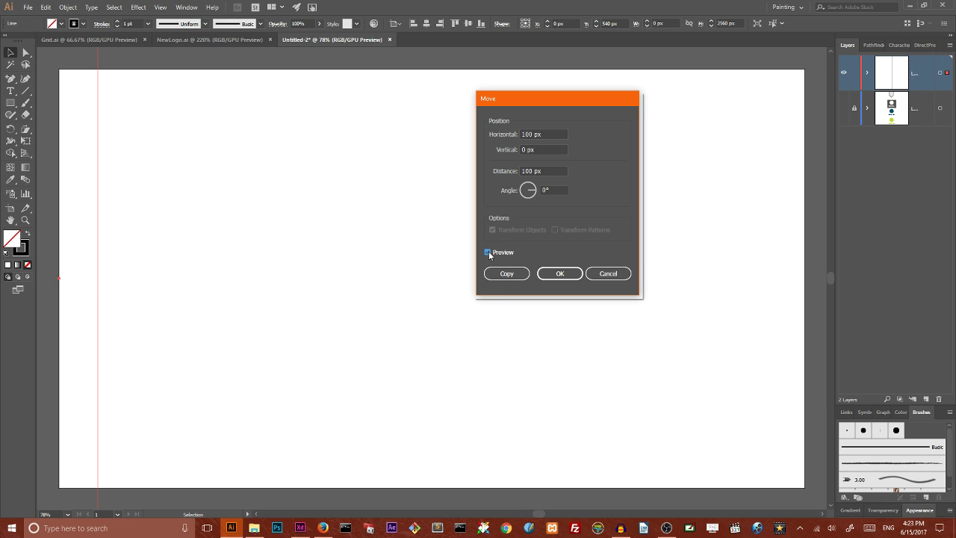
{"action": "left_click", "coordinate": [506, 274]}
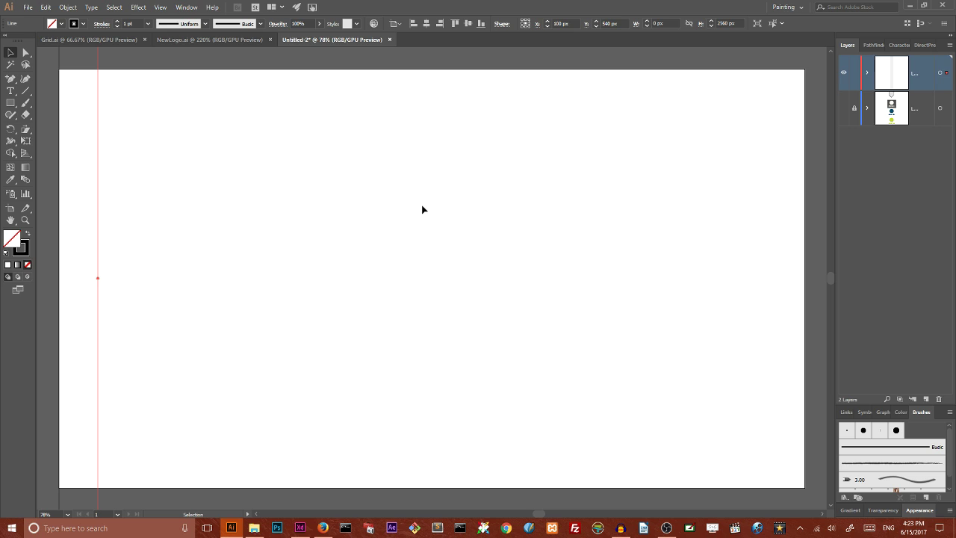
- Repeat the 100 px copy five times with Ctrl+D, reaching X 1600 px
{"action": "key", "text": "a"}
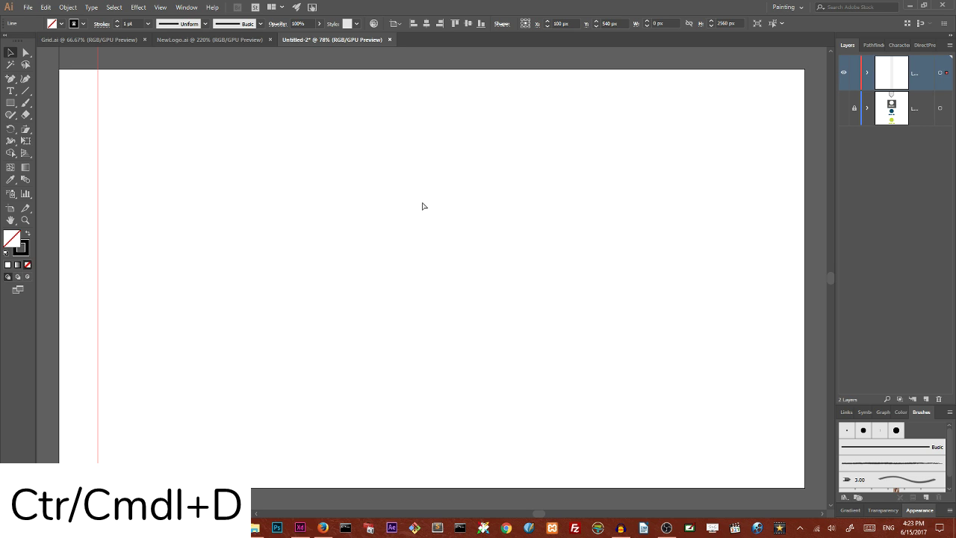
{"action": "key", "text": "ctrl+d"}
{"action": "key", "text": "ctrl+d"}
{"action": "key", "text": "ctrl+d"}
{"action": "key", "text": "ctrl+d"}
{"action": "key", "text": "ctrl+d"}
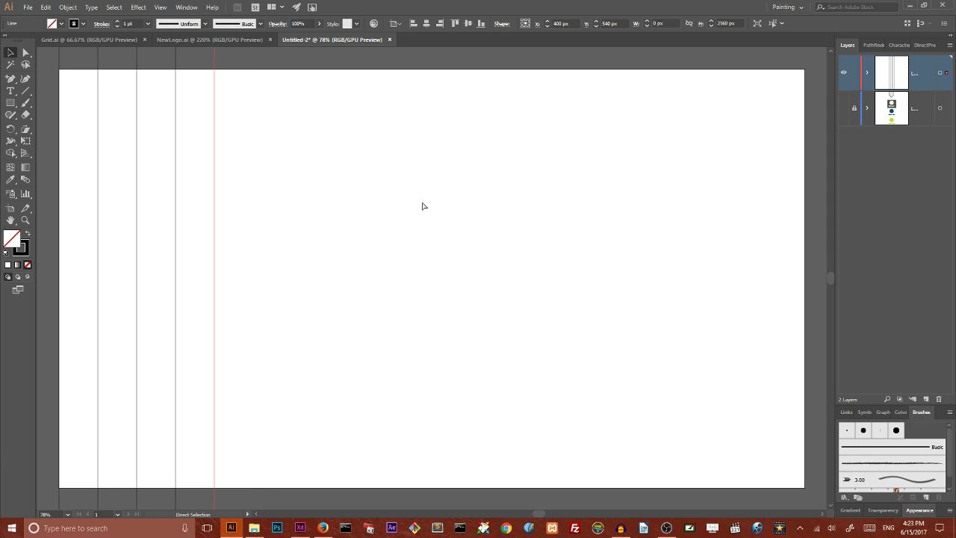
{"action": "key", "text": "ctrl+d"}
{"action": "key", "text": "ctrl+d"}
{"action": "key", "text": "ctrl+d"}
{"action": "key", "text": "ctrl+d"}
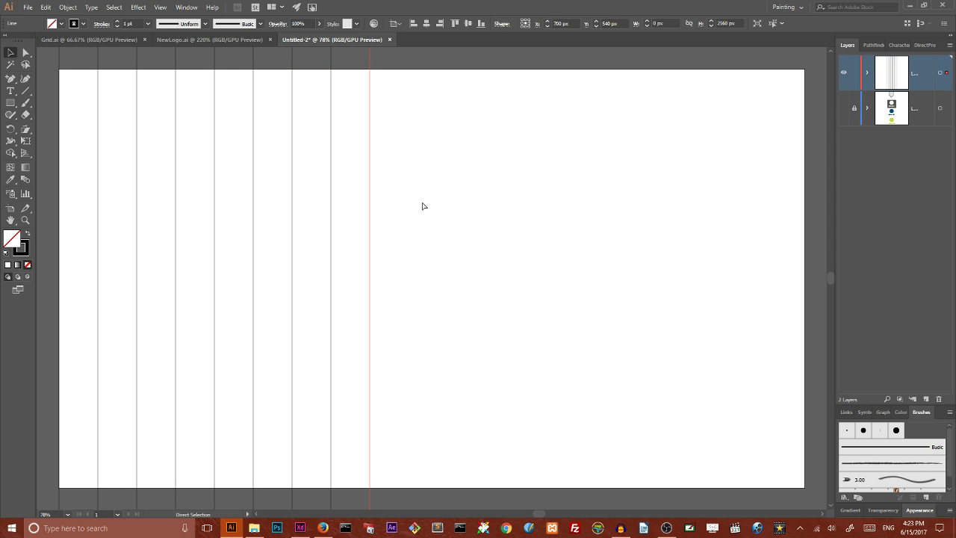
{"action": "key", "text": "ctrl+d"}
{"action": "key", "text": "ctrl+d"}
{"action": "key", "text": "ctrl+d"}
{"action": "key", "text": "ctrl+d"}
{"action": "key", "text": "ctrl+d"}
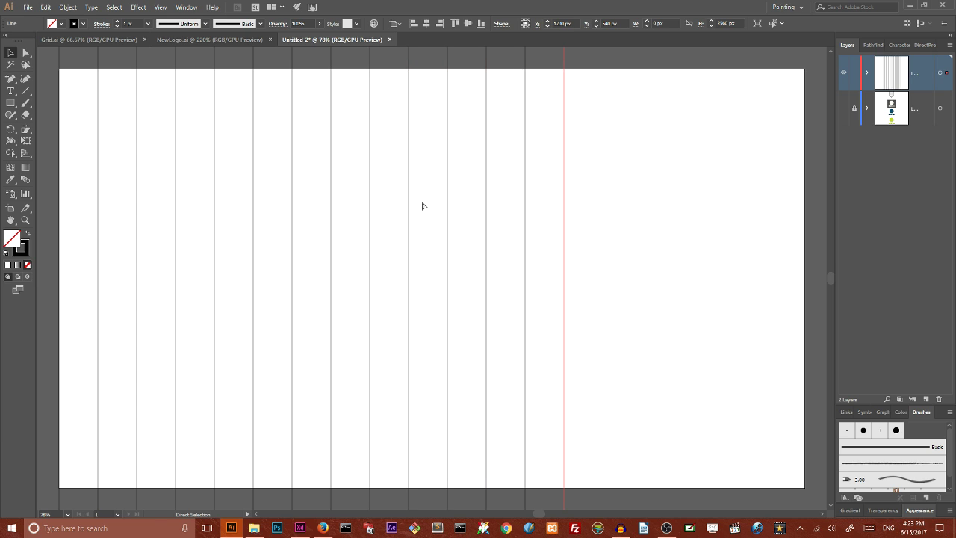
{"action": "key", "text": "ctrl+d"}
{"action": "key", "text": "ctrl+d"}
{"action": "key", "text": "ctrl+d"}
{"action": "key", "text": "ctrl+d"}
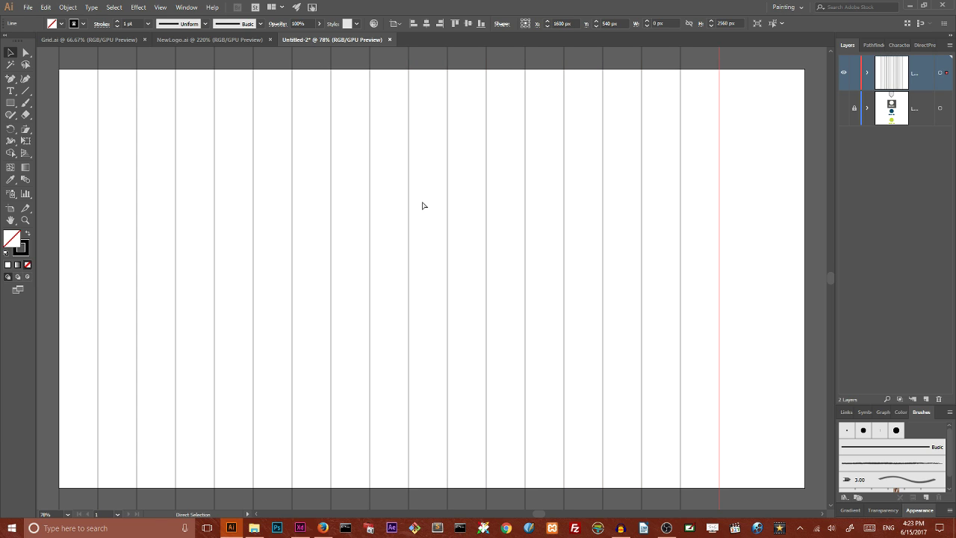
{"action": "key", "text": "ctrl+d"}
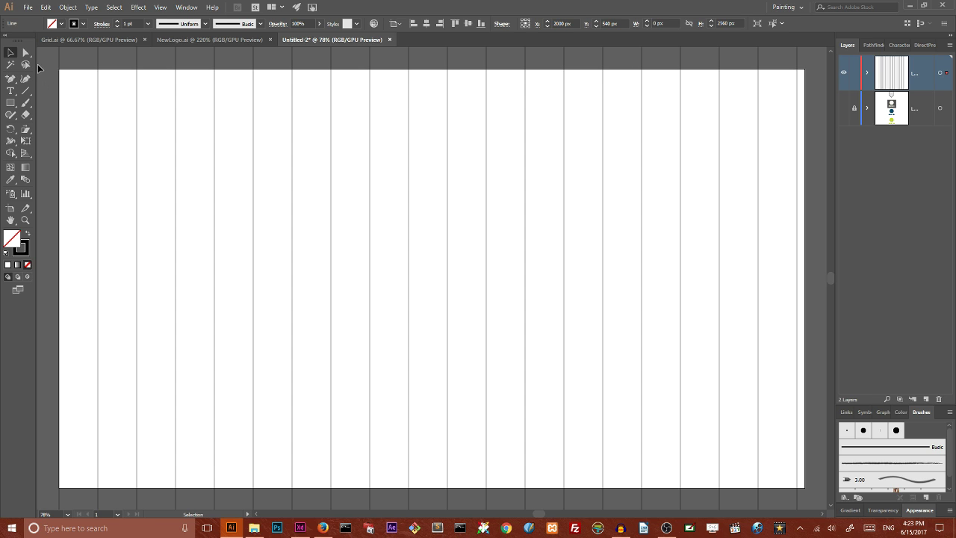
- Draw a 2560 px line at a 30° angle on the canvas
{"action": "left_click", "coordinate": [25, 91]}
{"action": "left_click", "coordinate": [26, 91]}
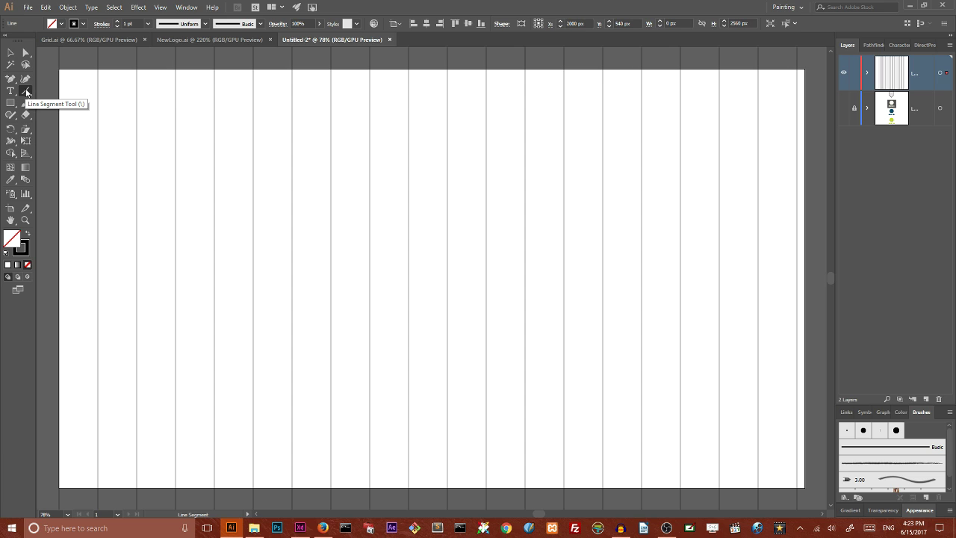
{"action": "double_click", "coordinate": [25, 91]}
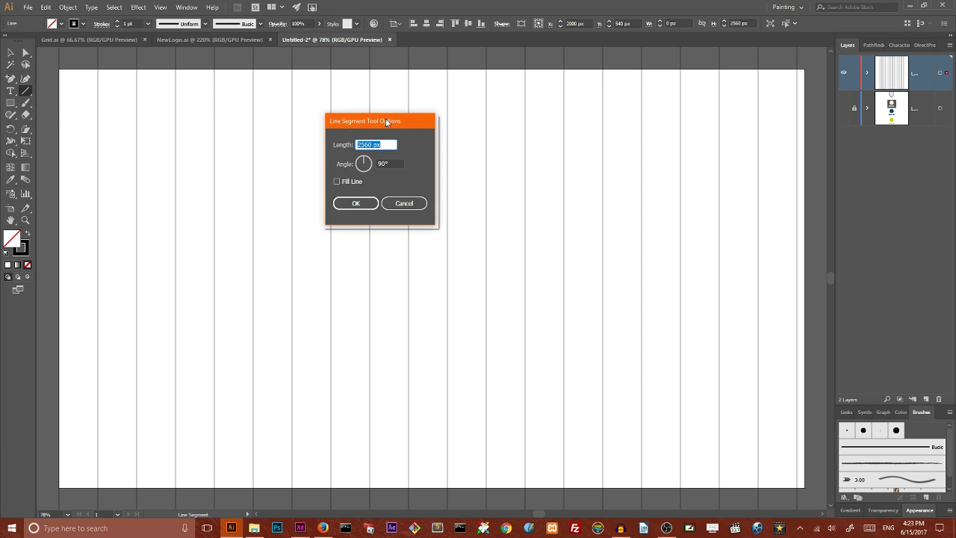
{"action": "key", "text": "Tab"}
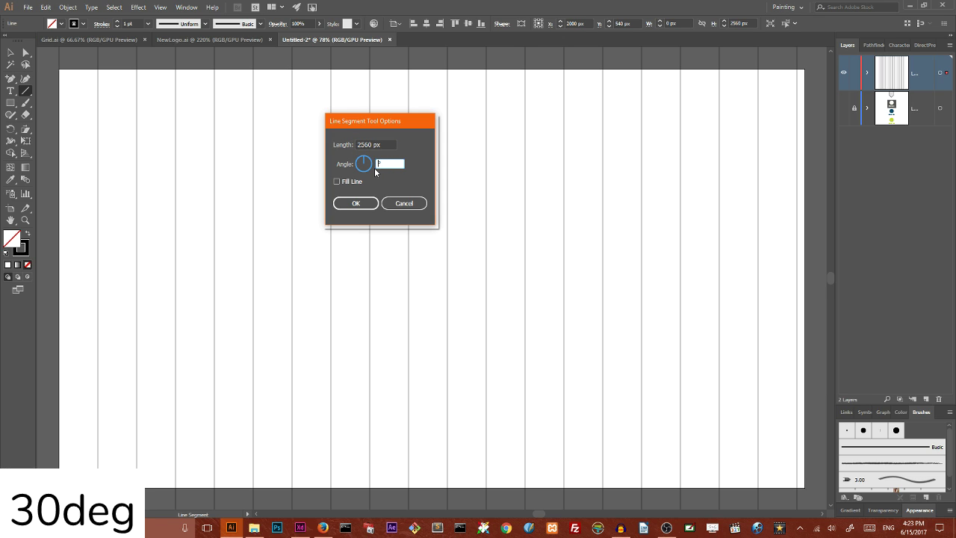
{"action": "type", "text": "30"}
{"action": "left_click", "coordinate": [355, 207]}
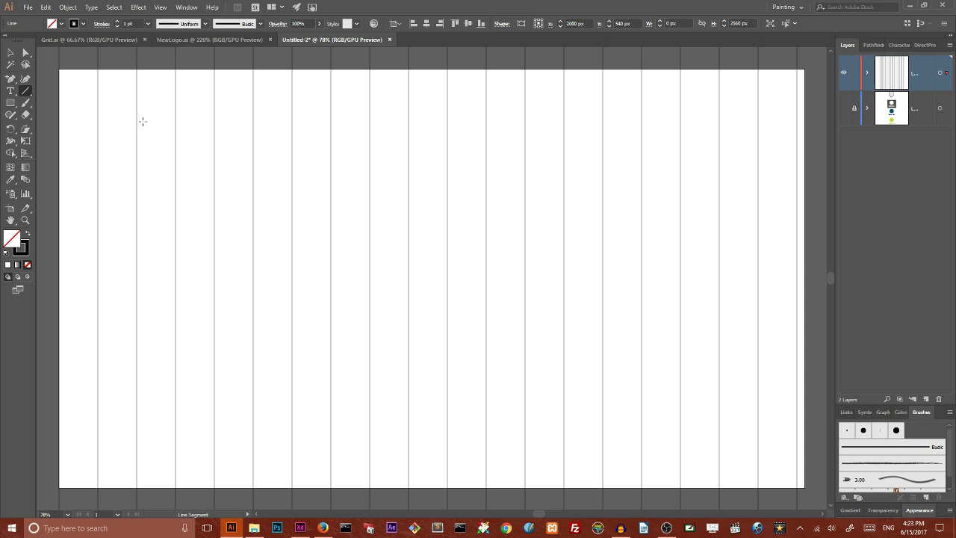
{"action": "left_click", "coordinate": [185, 135]}
{"action": "left_click", "coordinate": [355, 203]}
- Align the diagonal line to the artboard's top and left, then drag it toward the top-left corner
{"action": "left_click", "coordinate": [10, 55]}
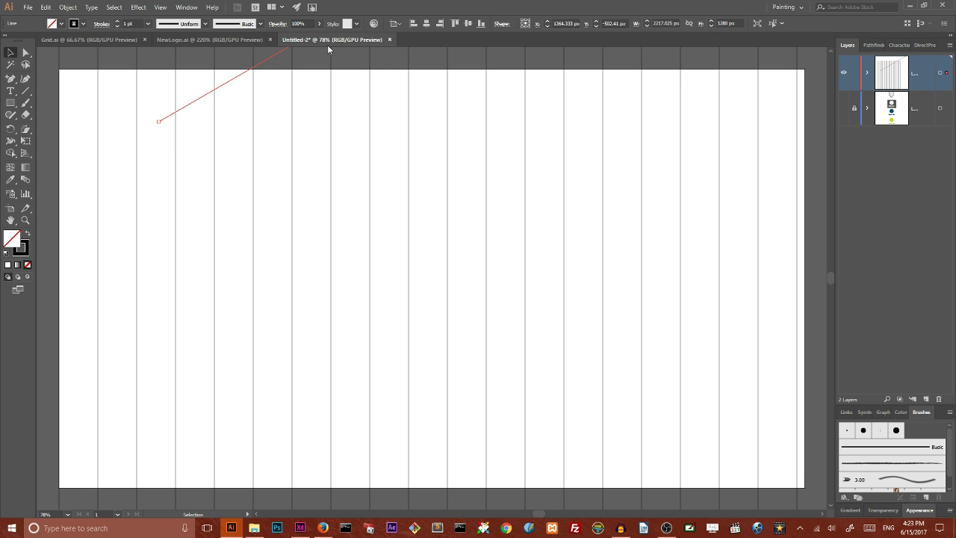
{"action": "left_click", "coordinate": [457, 25]}
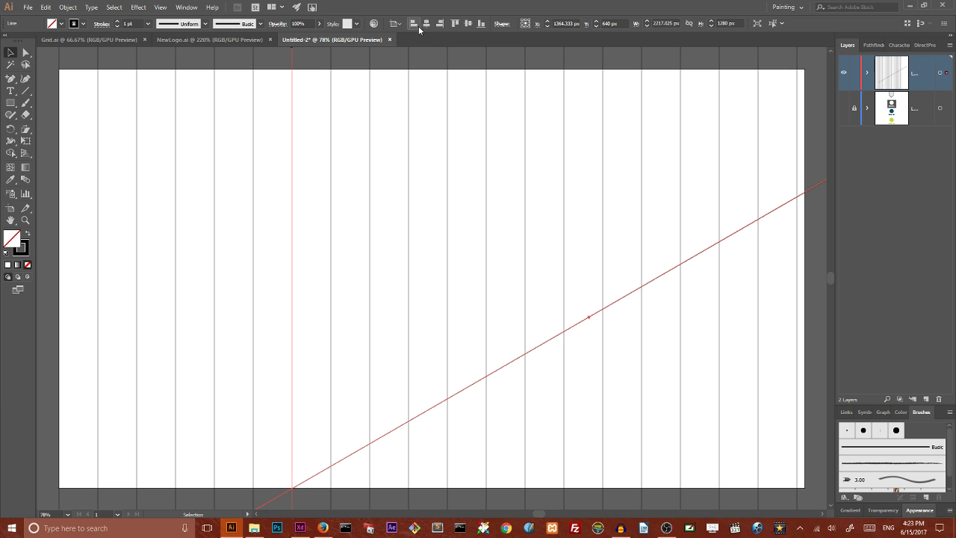
{"action": "left_click", "coordinate": [414, 27]}
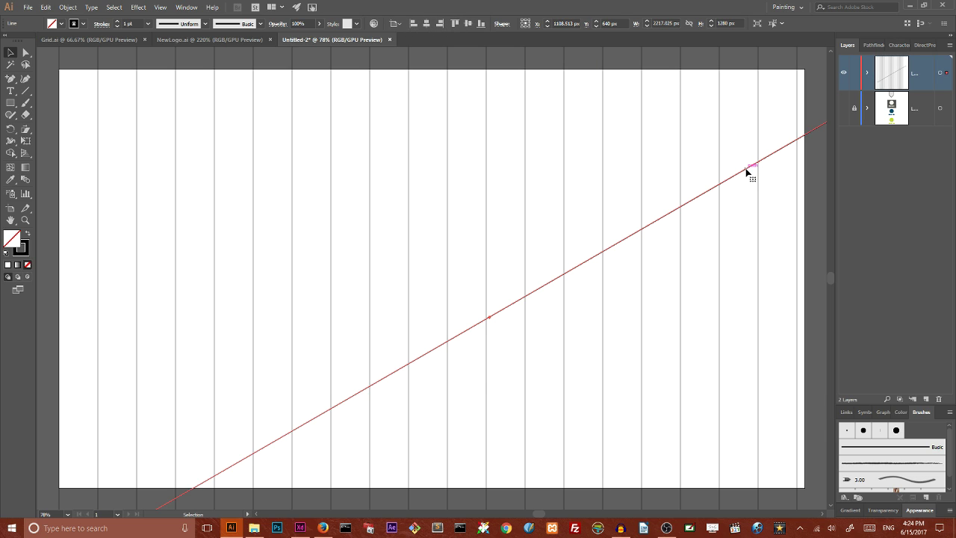
{"action": "scroll", "coordinate": [745, 172], "scroll_direction": "down", "scroll_amount": 2}
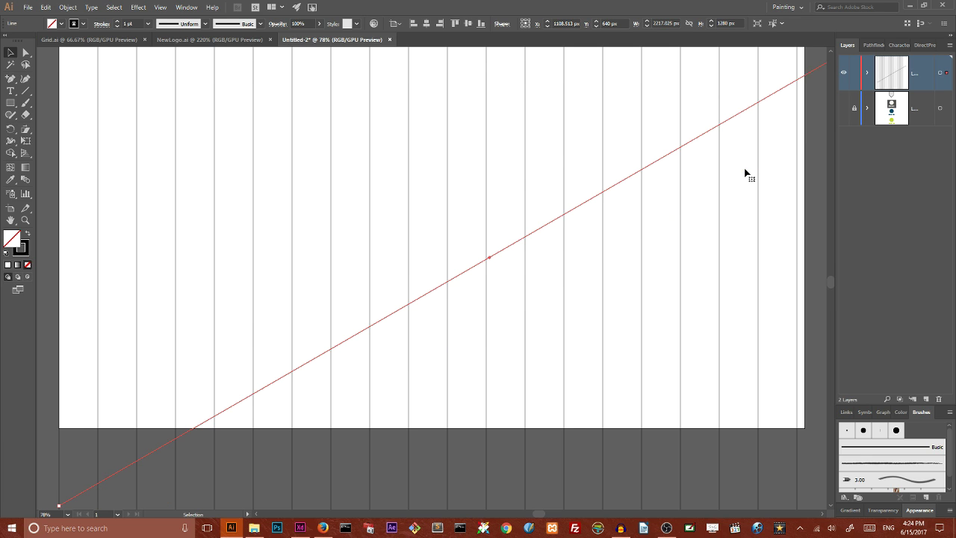
{"action": "scroll", "coordinate": [744, 171], "scroll_direction": "down", "scroll_amount": 2}
{"action": "scroll", "coordinate": [712, 171], "scroll_direction": "up", "scroll_amount": 4}
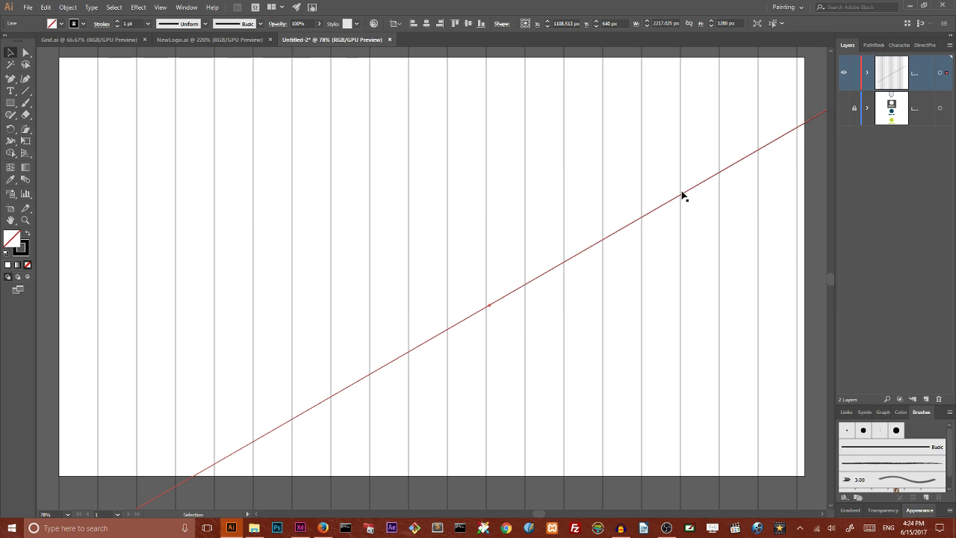
{"action": "scroll", "coordinate": [650, 213], "scroll_direction": "up", "scroll_amount": 1}
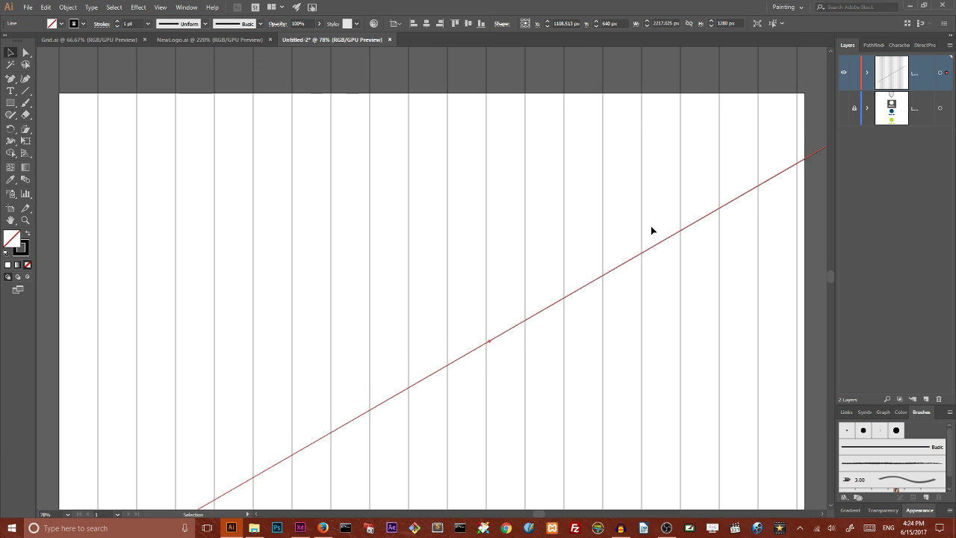
{"action": "left_click_drag", "start_coordinate": [649, 248], "coordinate": [213, 94]}
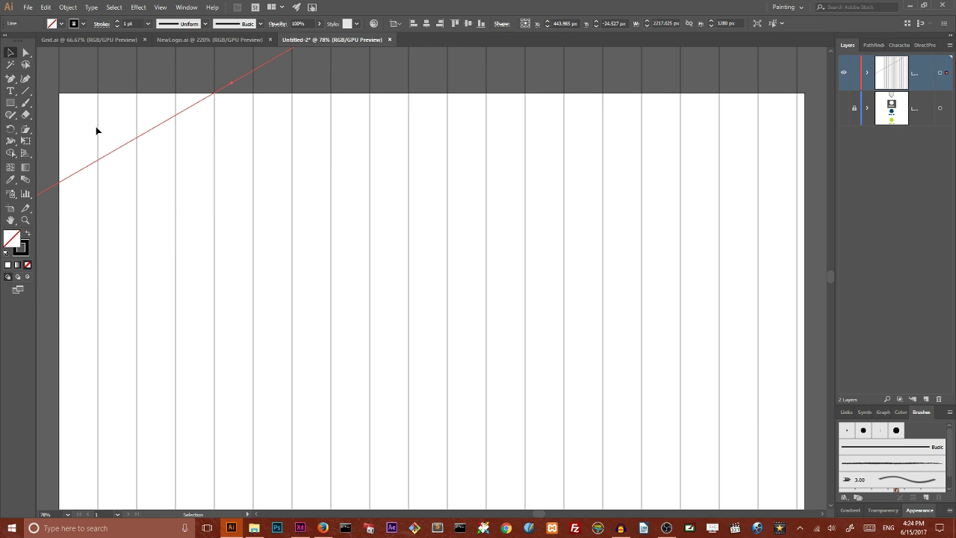
- Copy the diagonal line with a vertical Move offset (horizontal 0), then repeat it three times
{"action": "double_click", "coordinate": [11, 54]}
{"action": "left_click_drag", "start_coordinate": [544, 133], "coordinate": [515, 138]}
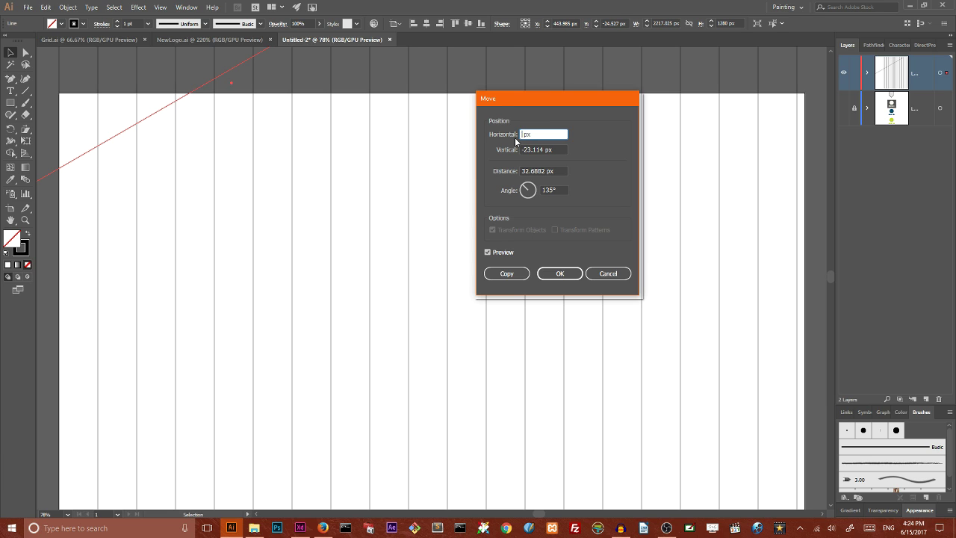
{"action": "type", "text": "0"}
{"action": "key", "text": "Tab"}
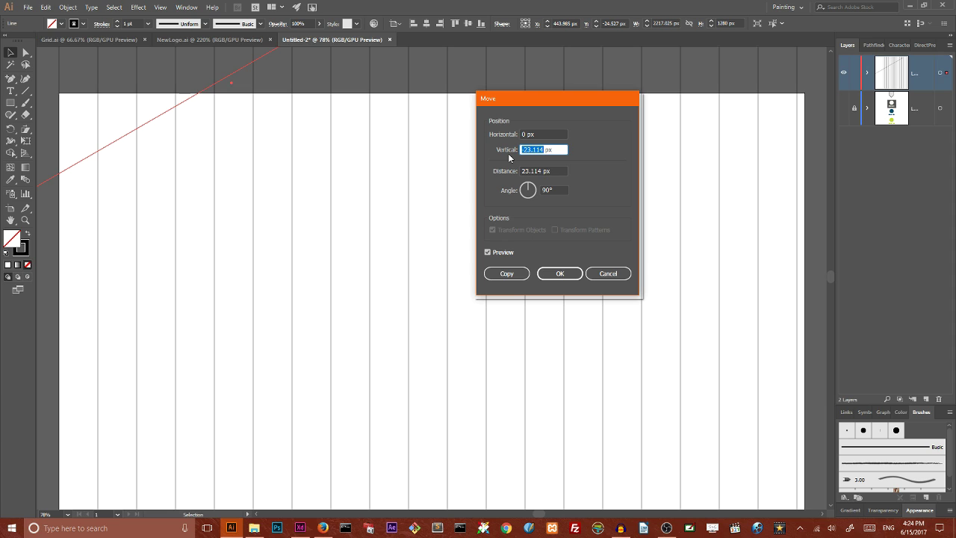
{"action": "type", "text": "1"}
{"action": "left_click", "coordinate": [510, 273]}
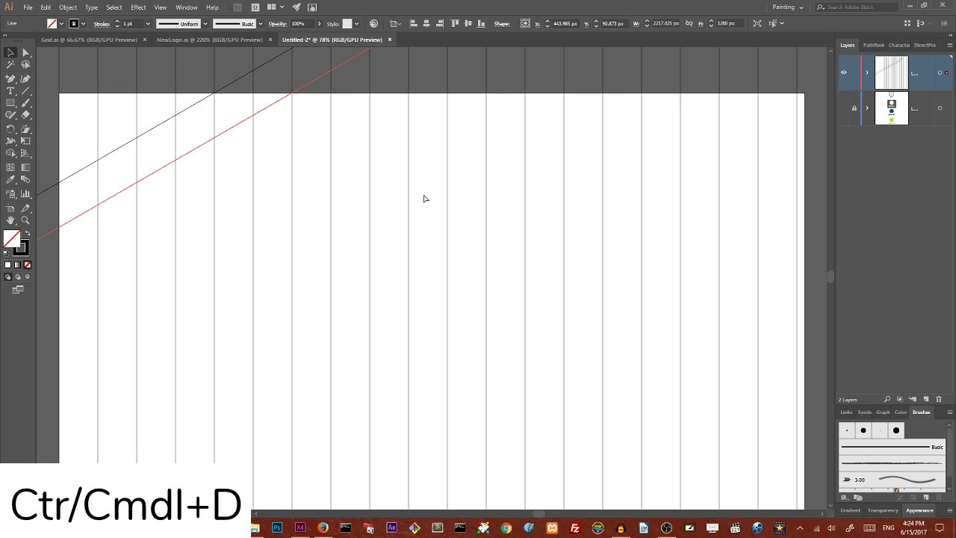
{"action": "key", "text": "ctrl+d"}
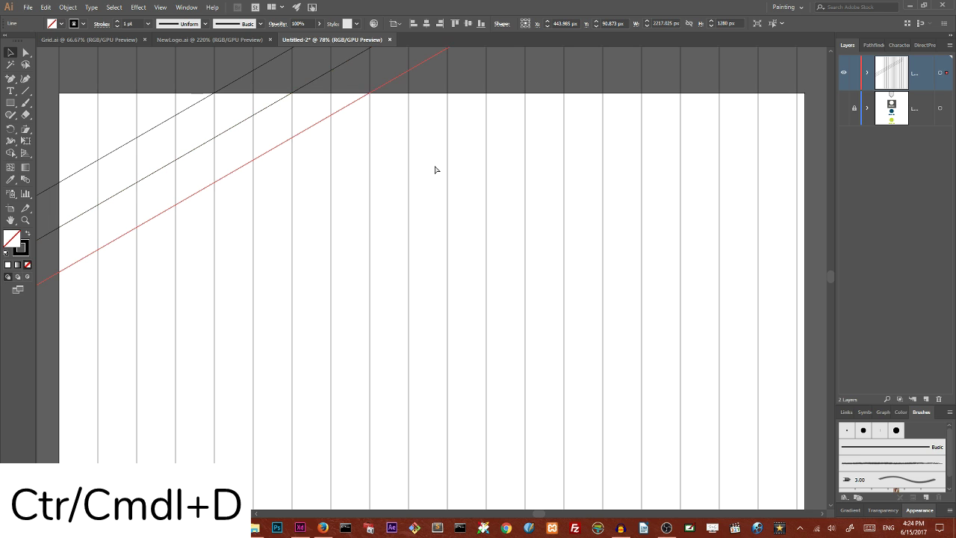
{"action": "key", "text": "ctrl+d"}
{"action": "key", "text": "ctrl+d"}
{"action": "key", "text": "ctrl+d"}
{"action": "key", "text": "ctrl+d"}
{"action": "key", "text": "ctrl+d"}
{"action": "key", "text": "ctrl+d"}
{"action": "key", "text": "ctrl+d"}
{"action": "key", "text": "ctrl+d"}
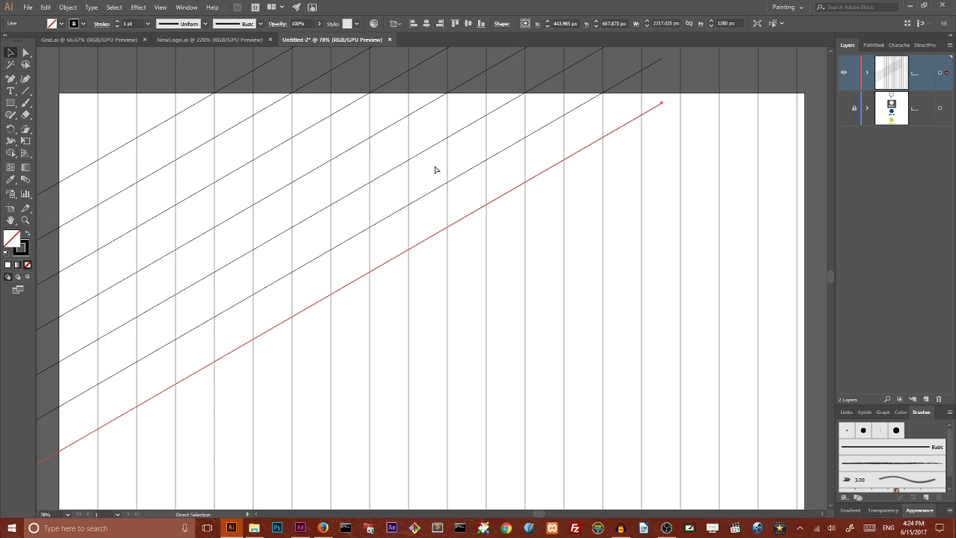
{"action": "key", "text": "ctrl+d"}
{"action": "key", "text": "ctrl+d"}
{"action": "key", "text": "ctrl+d"}
{"action": "key", "text": "ctrl+d"}
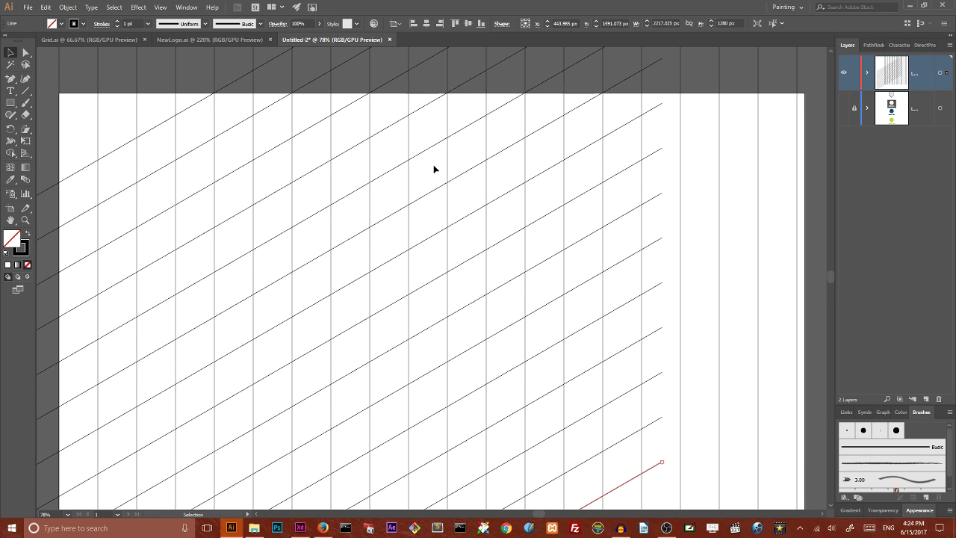
- Select all the diagonal lines, centre them horizontally on the artboard, then deselect
{"action": "scroll", "coordinate": [434, 167], "scroll_direction": "down", "scroll_amount": 5}
{"action": "left_click", "coordinate": [510, 348], "text": "shift"}
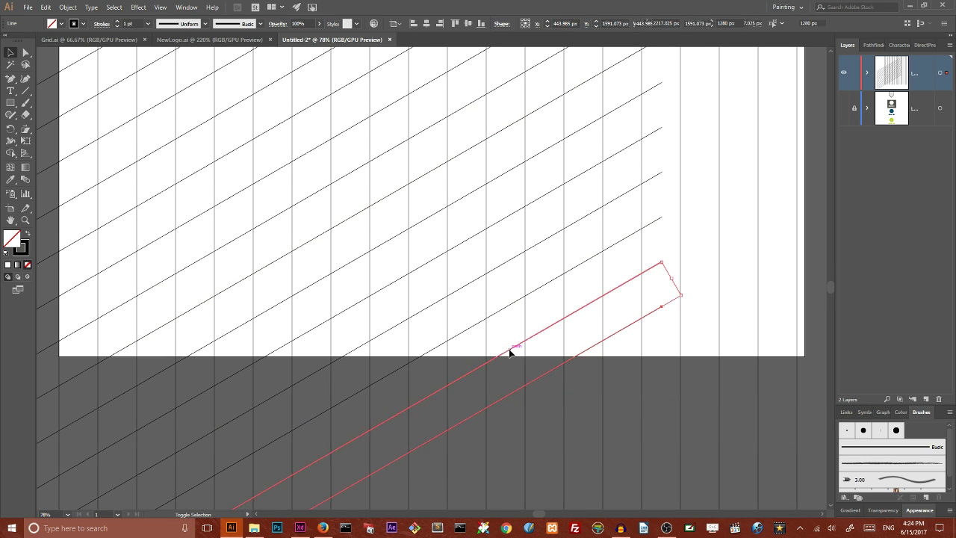
{"action": "left_click", "coordinate": [436, 303], "text": "shift"}
{"action": "scroll", "coordinate": [439, 263], "scroll_direction": "up", "scroll_amount": 6}
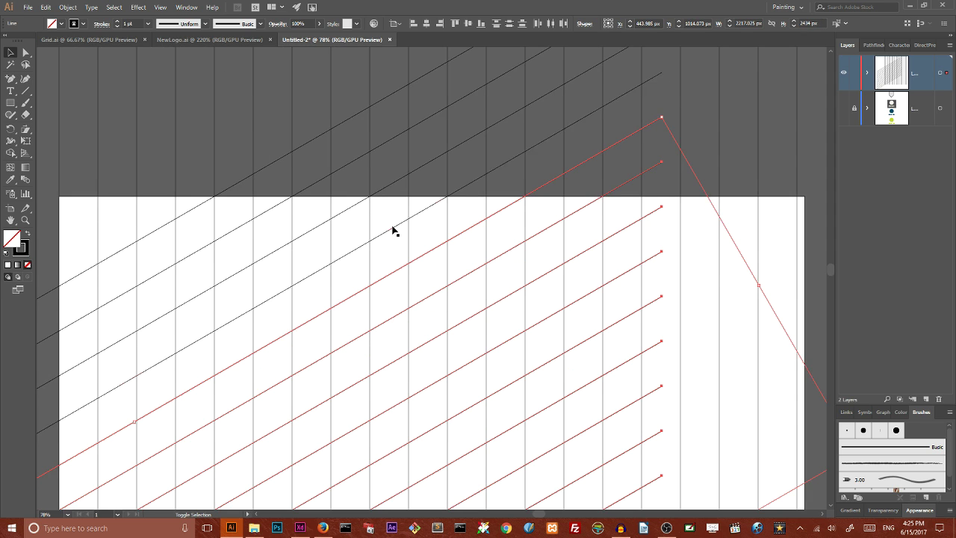
{"action": "left_click", "coordinate": [392, 227], "text": "shift"}
{"action": "left_click", "coordinate": [390, 186], "text": "shift"}
{"action": "left_click", "coordinate": [389, 142], "text": "shift"}
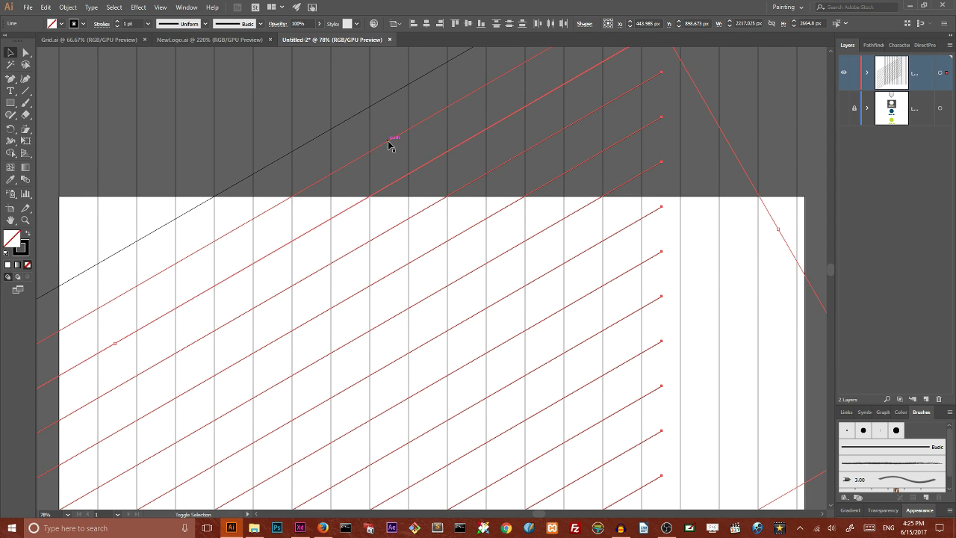
{"action": "left_click", "coordinate": [389, 96], "text": "shift"}
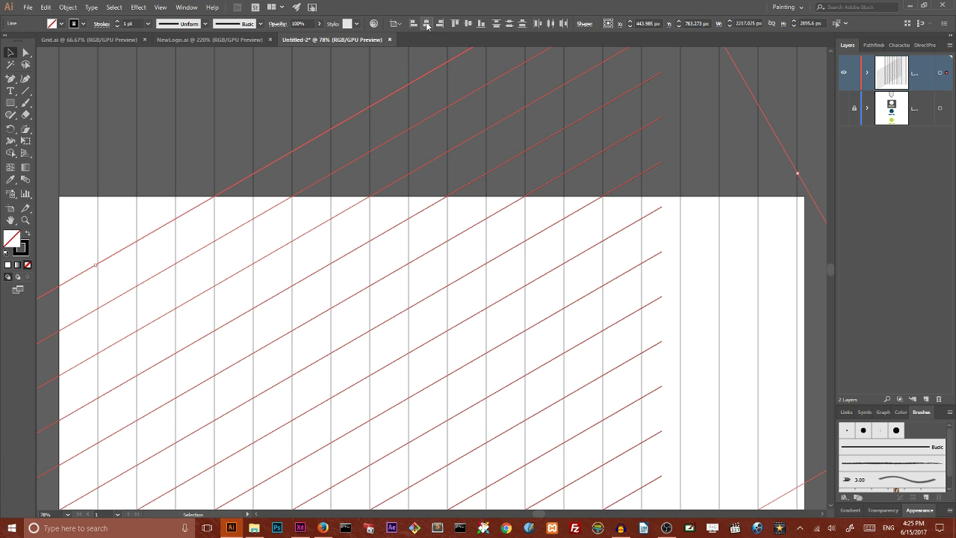
{"action": "left_click", "coordinate": [427, 25]}
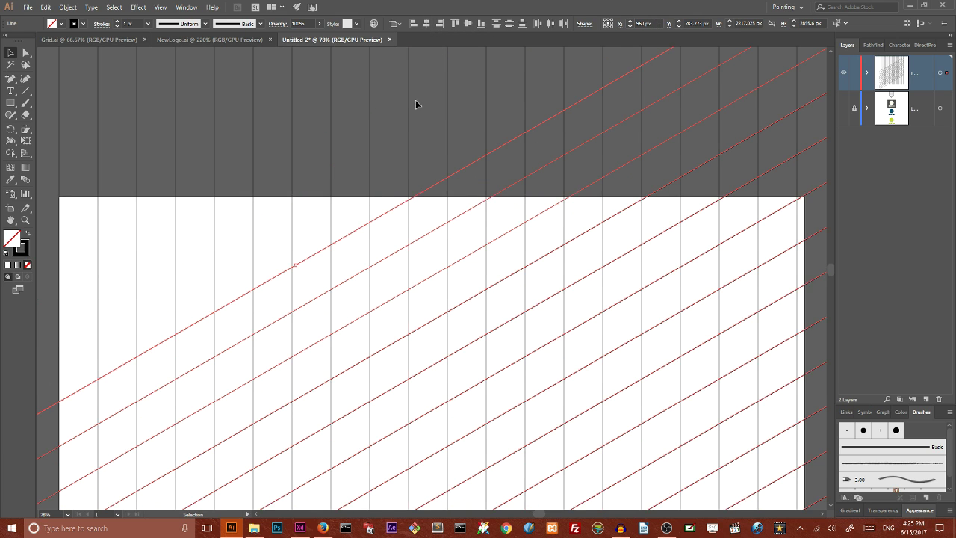
{"action": "scroll", "coordinate": [412, 133], "scroll_direction": "down", "scroll_amount": 5}
{"action": "scroll", "coordinate": [373, 185], "scroll_direction": "up", "scroll_amount": 4}
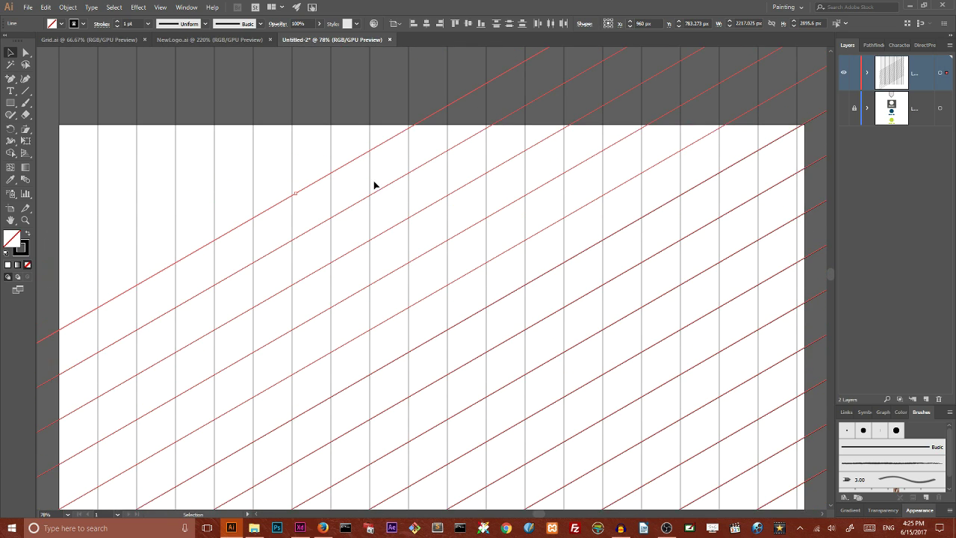
{"action": "left_click", "coordinate": [207, 114]}
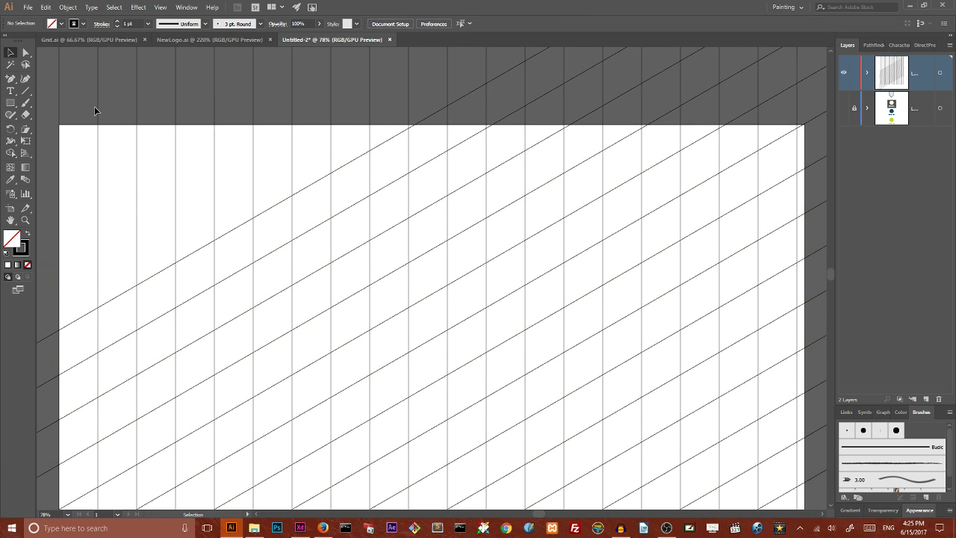
- Draw a long line at a 330° angle on the artboard
{"action": "double_click", "coordinate": [25, 91]}
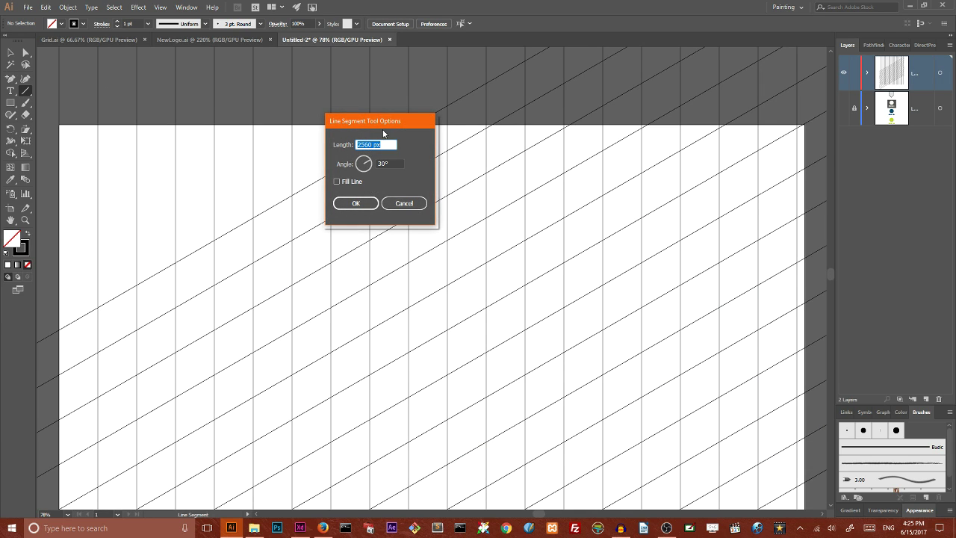
{"action": "left_click", "coordinate": [377, 163]}
{"action": "left_click", "coordinate": [354, 203]}
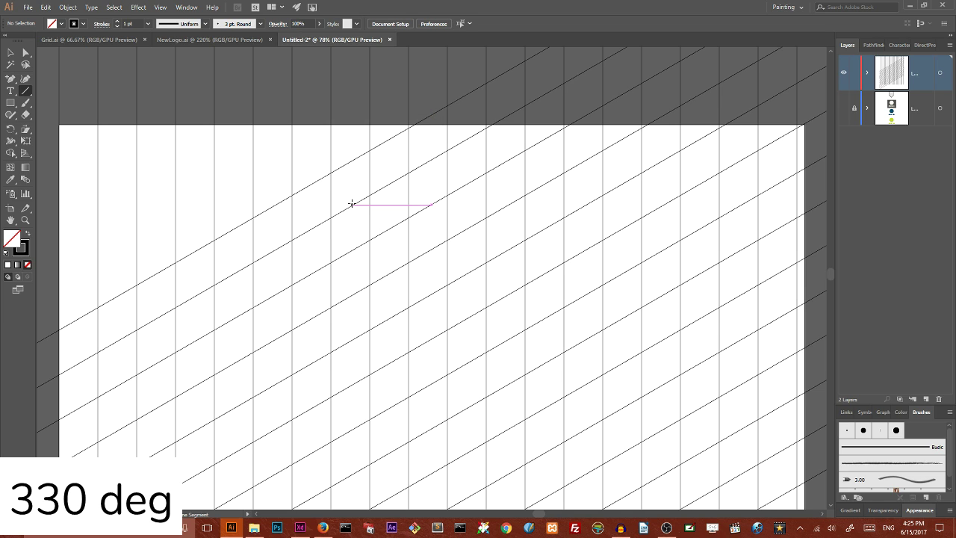
{"action": "left_click", "coordinate": [272, 166]}
{"action": "left_click", "coordinate": [360, 206]}
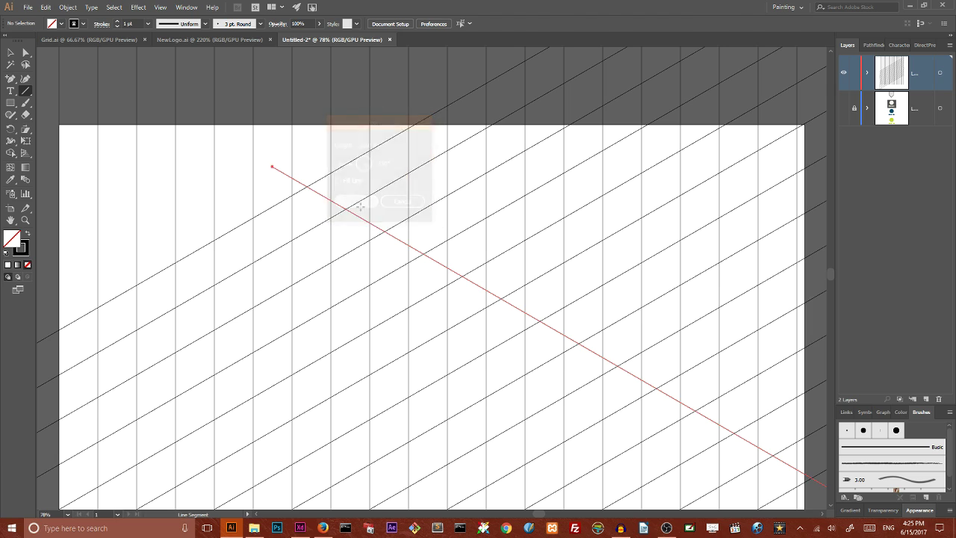
- Align the 330° line and nudge it onto the diagonal grid intersections
{"action": "key", "text": "v"}
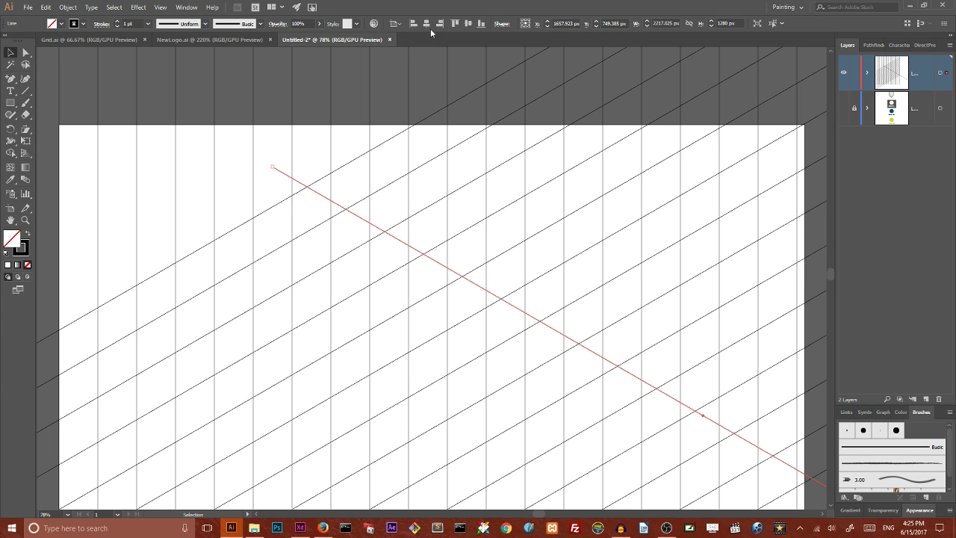
{"action": "left_click", "coordinate": [440, 25]}
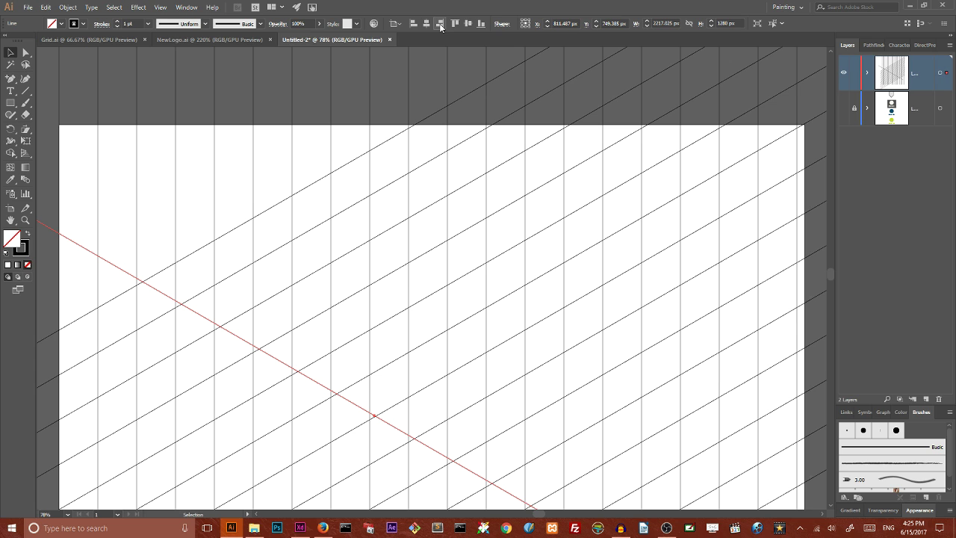
{"action": "left_click_drag", "start_coordinate": [156, 288], "coordinate": [443, 150]}
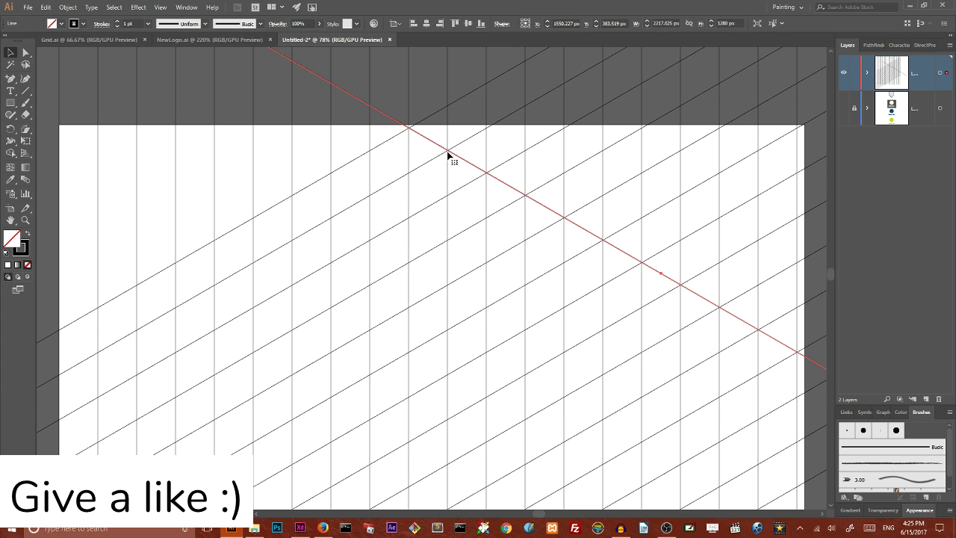
{"action": "scroll", "coordinate": [762, 273], "scroll_direction": "down", "scroll_amount": 2}
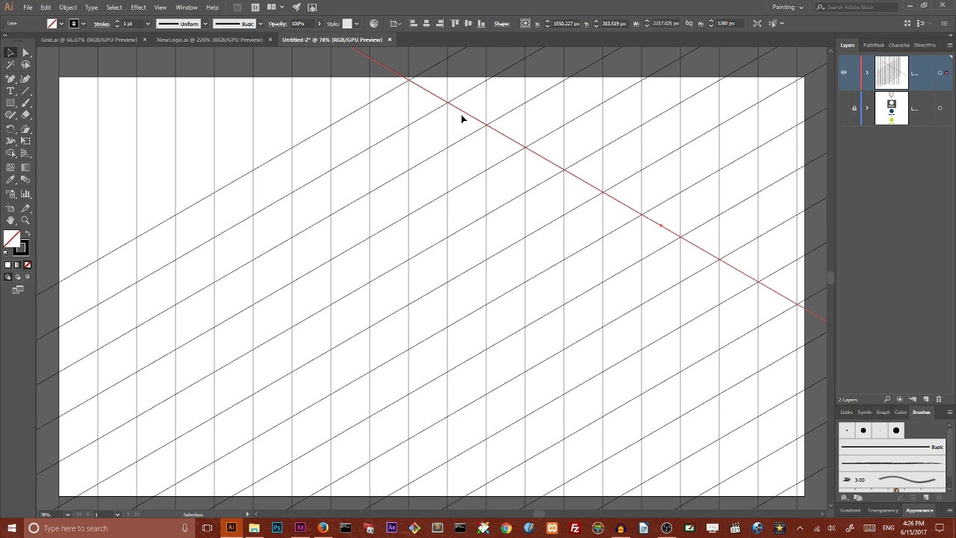
{"action": "scroll", "coordinate": [441, 127], "scroll_direction": "up", "scroll_amount": 2}
{"action": "key", "text": "a"}
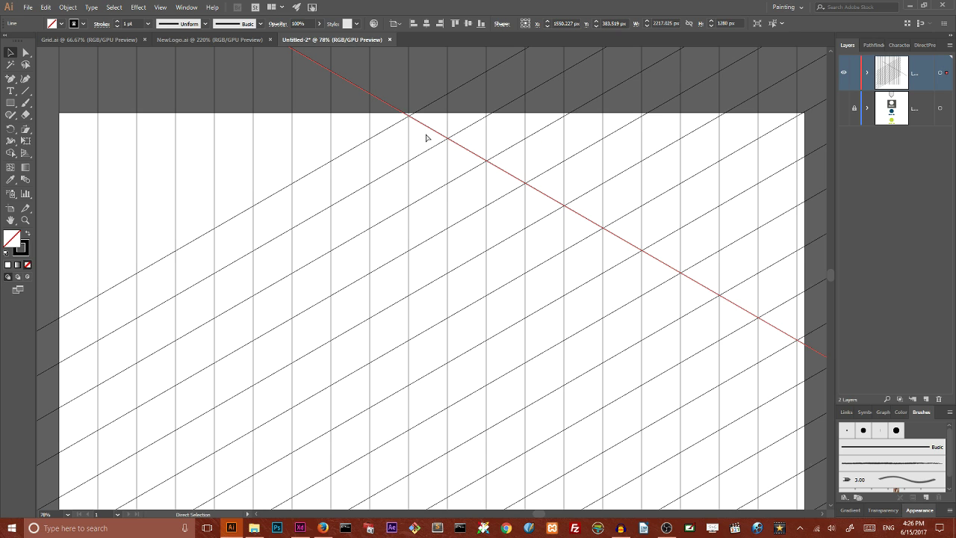
{"action": "key", "text": "ctrl+equal"}
{"action": "key", "text": "ctrl+equal"}
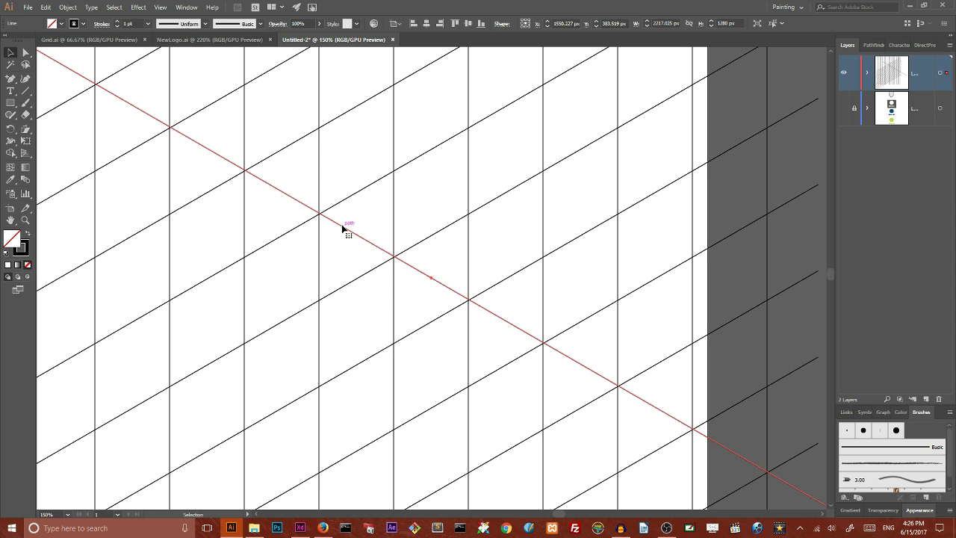
{"action": "left_click_drag", "start_coordinate": [341, 227], "coordinate": [321, 217]}
{"action": "key", "text": "Down"}
{"action": "key", "text": "Down"}
{"action": "key", "text": "Down"}
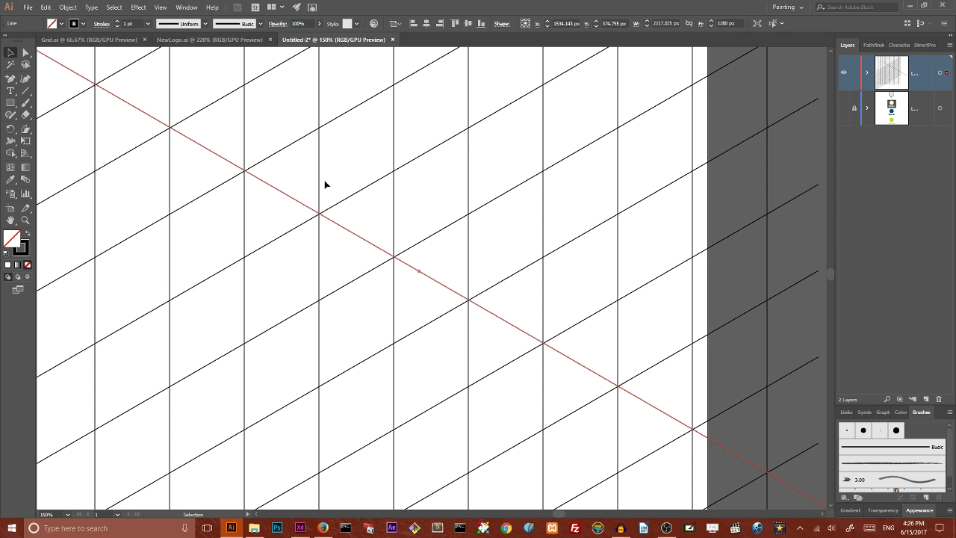
{"action": "key", "text": "ctrl+minus"}
{"action": "key", "text": "ctrl+minus"}
{"action": "key", "text": "ctrl+minus"}
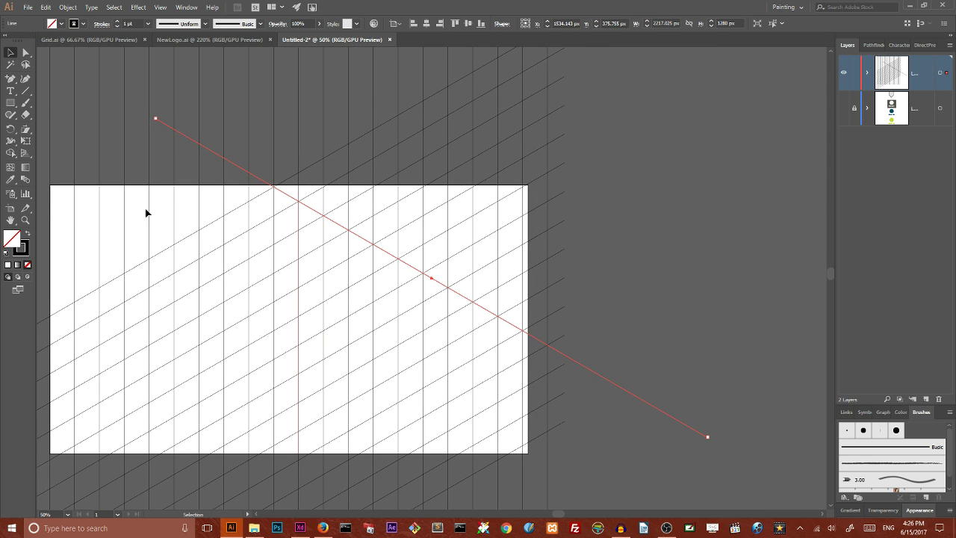
{"action": "double_click", "coordinate": [10, 53]}
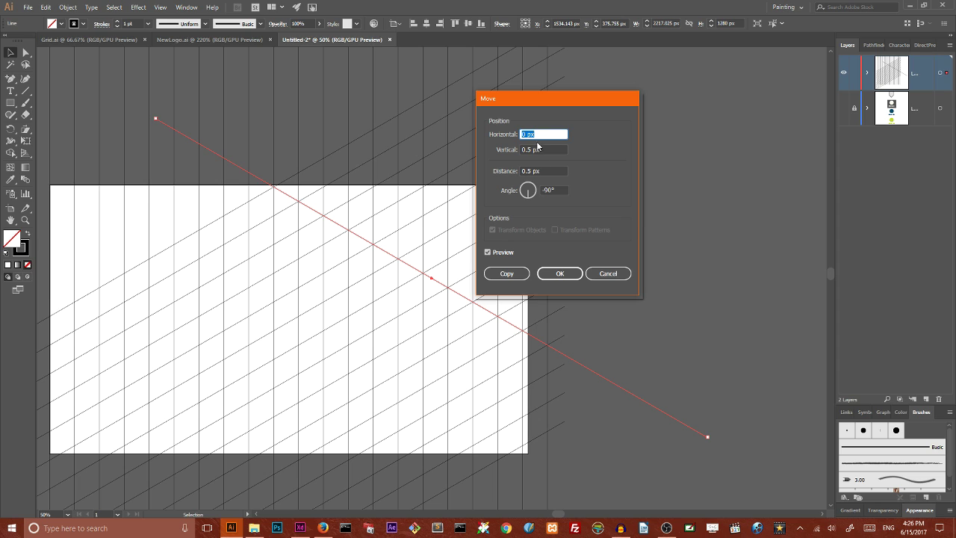
{"action": "key", "text": "Tab"}
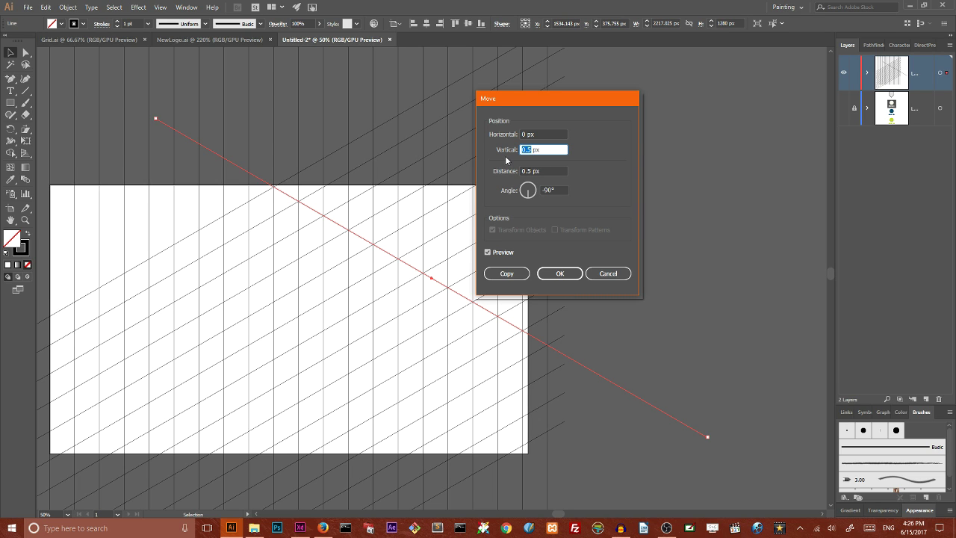
{"action": "key", "text": "BackSpace"}
{"action": "type", "text": "115"}
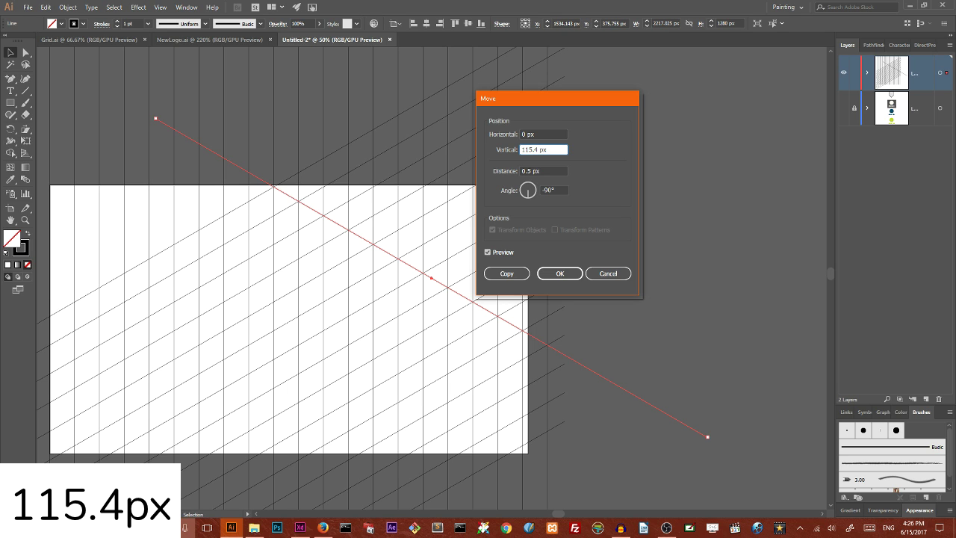
{"action": "type", "text": ".4"}
{"action": "left_click", "coordinate": [506, 273]}
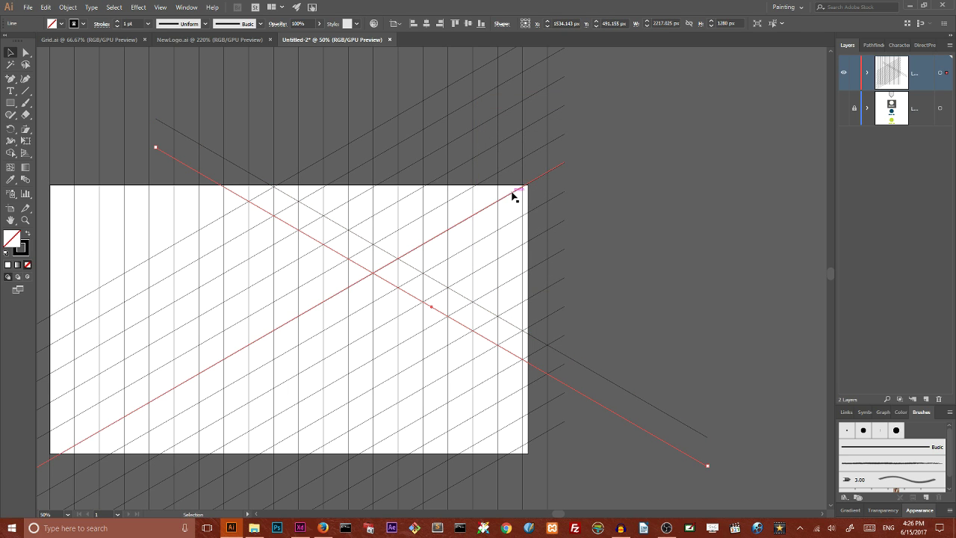
{"action": "key", "text": "Delete"}
{"action": "key", "text": "ctrl+d"}
{"action": "key", "text": "ctrl+d"}
{"action": "key", "text": "ctrl+d"}
{"action": "key", "text": "ctrl+d"}
{"action": "key", "text": "ctrl+d"}
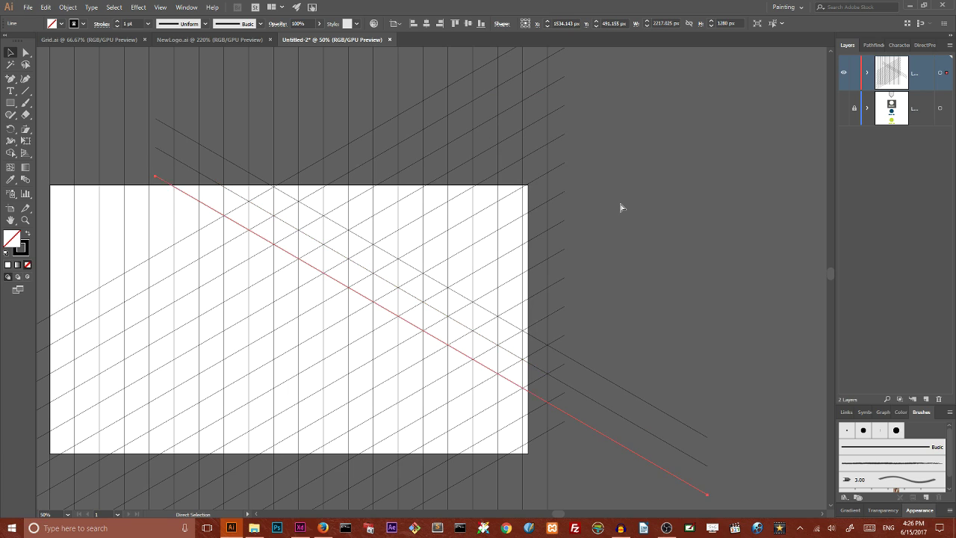
{"action": "key", "text": "ctrl+d"}
{"action": "key", "text": "ctrl+d"}
{"action": "key", "text": "ctrl+d"}
{"action": "key", "text": "ctrl+d"}
{"action": "key", "text": "ctrl+d"}
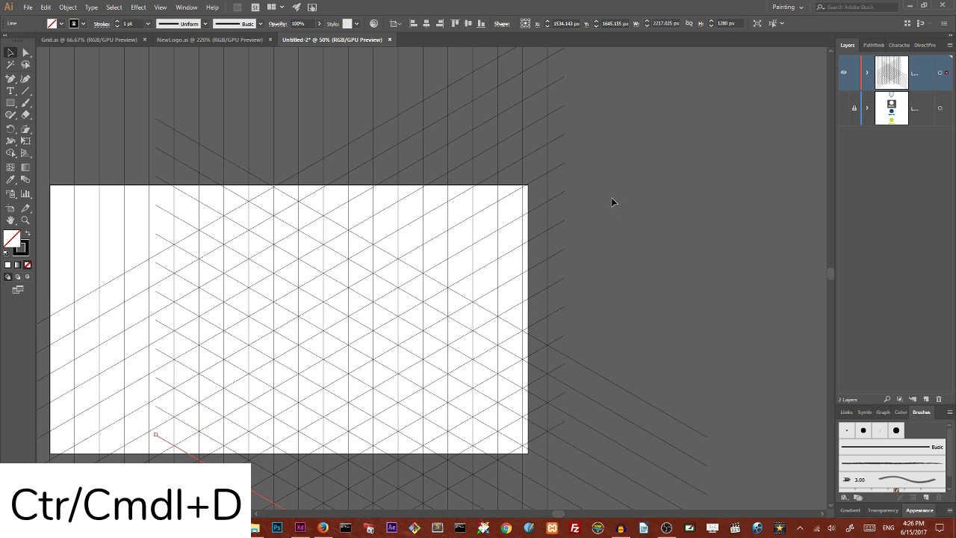
{"action": "scroll", "coordinate": [595, 183], "scroll_direction": "down", "scroll_amount": 2}
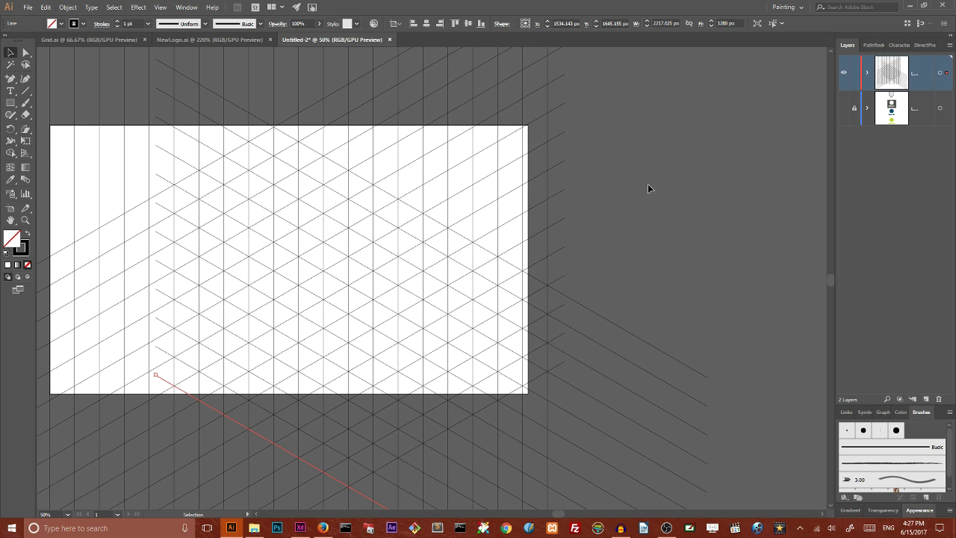
{"action": "scroll", "coordinate": [672, 194], "scroll_direction": "down", "scroll_amount": 4}
{"action": "scroll", "coordinate": [674, 197], "scroll_direction": "up", "scroll_amount": 3}
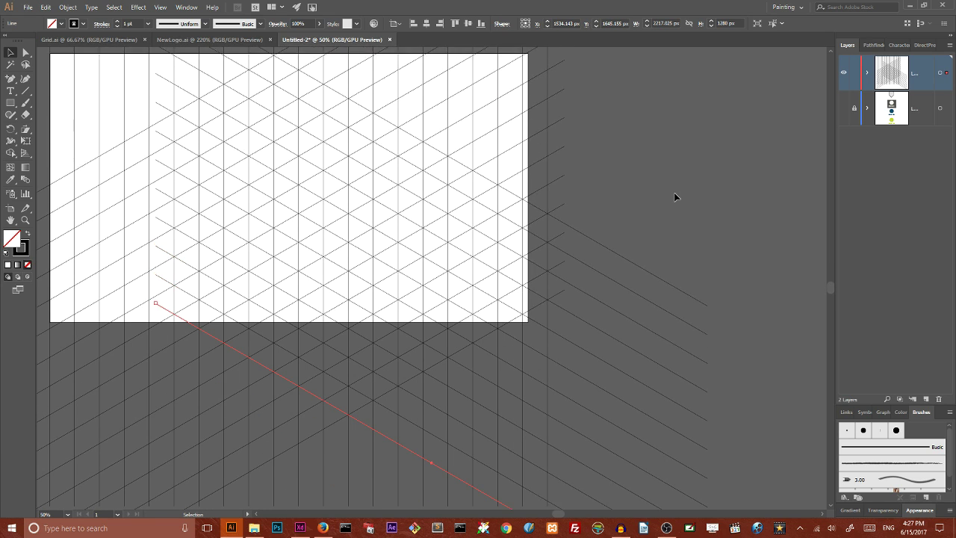
{"action": "left_click", "coordinate": [11, 65]}
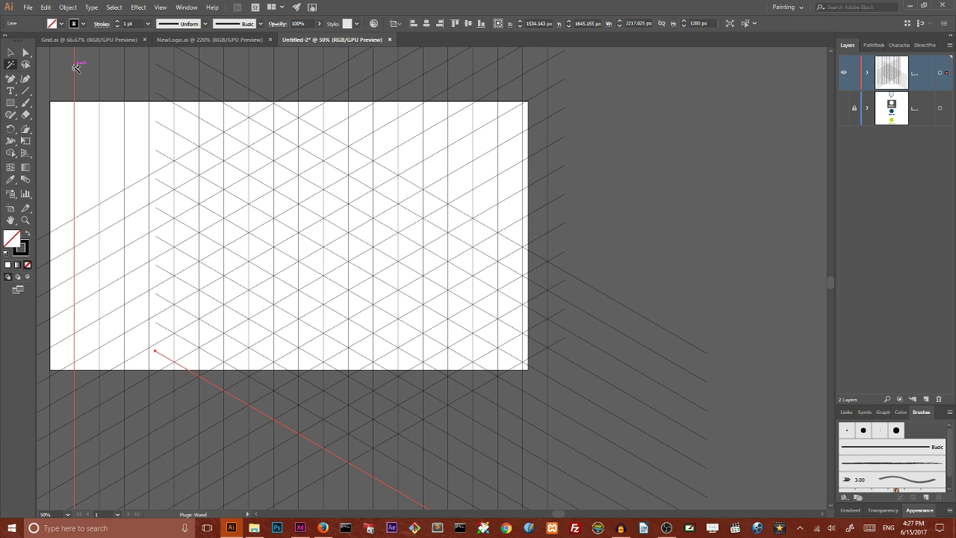
- Select all grid lines and merge triangle pairs into cube faces with Shape Builder
{"action": "left_click", "coordinate": [76, 68]}
{"action": "left_click", "coordinate": [11, 153]}
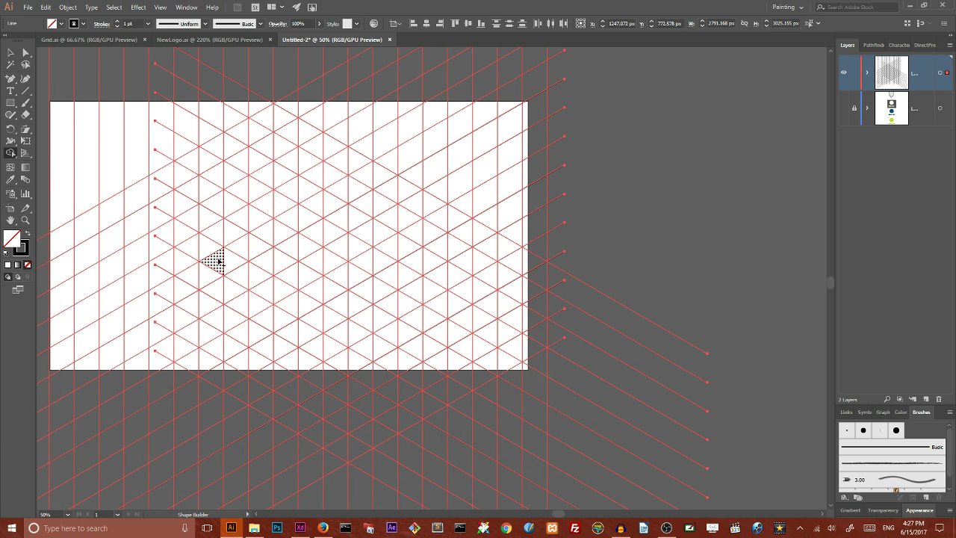
{"action": "mouse_move", "coordinate": [220, 262]}
{"action": "left_mouse_down"}
{"action": "mouse_move", "coordinate": [211, 252]}
{"action": "mouse_move", "coordinate": [224, 230]}
{"action": "mouse_move", "coordinate": [257, 250]}
{"action": "mouse_move", "coordinate": [286, 250]}
{"action": "left_mouse_up"}
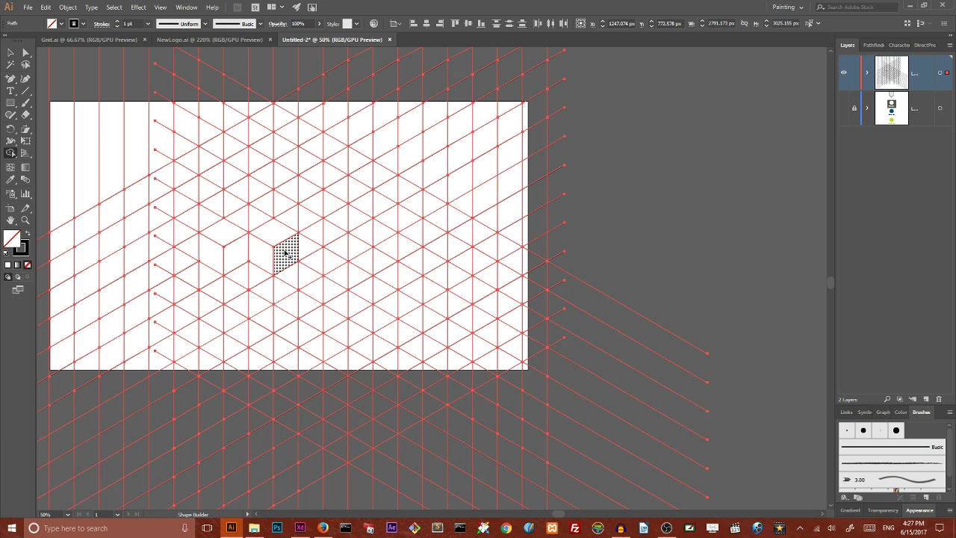
{"action": "mouse_move", "coordinate": [254, 276]}
{"action": "left_mouse_down"}
{"action": "mouse_move", "coordinate": [245, 273]}
{"action": "mouse_move", "coordinate": [235, 299]}
{"action": "mouse_move", "coordinate": [262, 298]}
{"action": "left_mouse_up"}
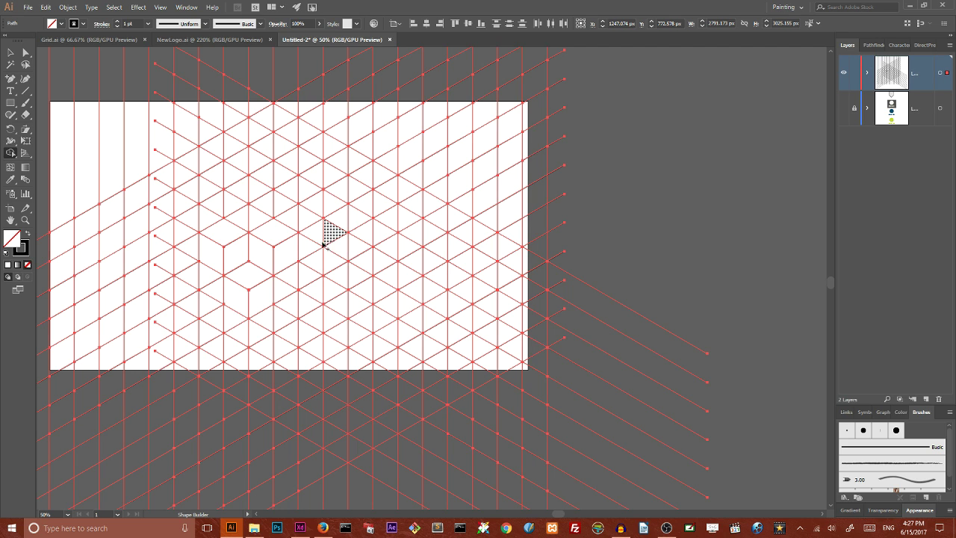
{"action": "mouse_move", "coordinate": [312, 246]}
{"action": "left_mouse_down"}
{"action": "mouse_move", "coordinate": [305, 249]}
{"action": "mouse_move", "coordinate": [316, 252]}
{"action": "left_mouse_up"}
{"action": "mouse_move", "coordinate": [317, 241]}
{"action": "left_mouse_down"}
{"action": "mouse_move", "coordinate": [333, 262]}
{"action": "mouse_move", "coordinate": [355, 246]}
{"action": "mouse_move", "coordinate": [365, 260]}
{"action": "mouse_move", "coordinate": [366, 234]}
{"action": "mouse_move", "coordinate": [379, 234]}
{"action": "mouse_move", "coordinate": [372, 282]}
{"action": "left_mouse_up"}
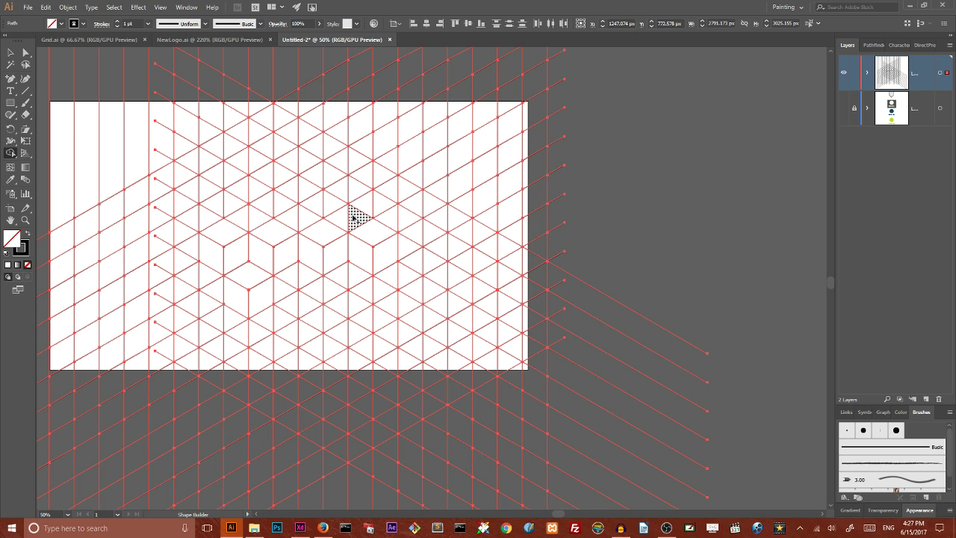
{"action": "mouse_move", "coordinate": [353, 216]}
{"action": "left_mouse_down"}
{"action": "mouse_move", "coordinate": [358, 200]}
{"action": "mouse_move", "coordinate": [335, 192]}
{"action": "mouse_move", "coordinate": [342, 216]}
{"action": "left_mouse_up"}
- Delete the grid lines above the cubes and select the lines surrounding them
{"action": "left_click", "coordinate": [10, 53]}
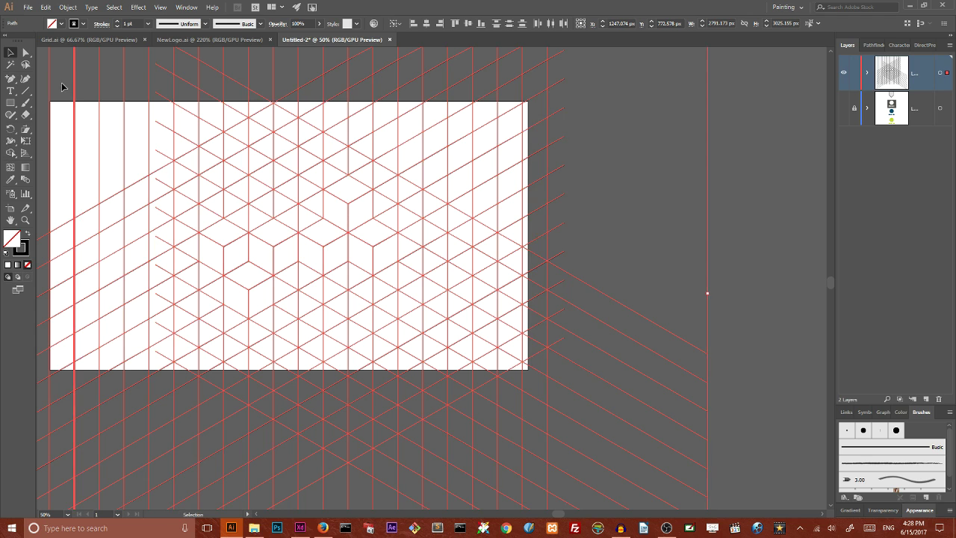
{"action": "left_click", "coordinate": [46, 71]}
{"action": "left_click_drag", "start_coordinate": [211, 82], "coordinate": [569, 145]}
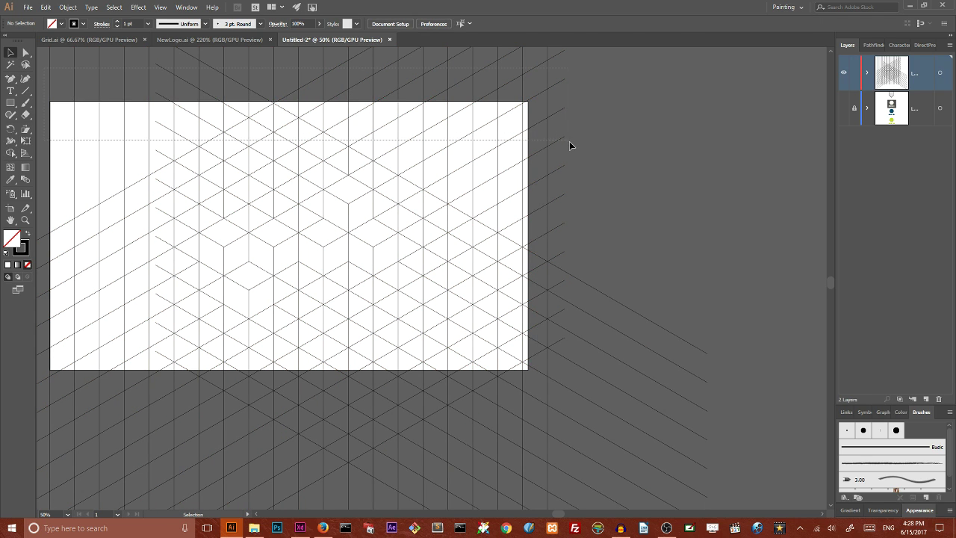
{"action": "key", "text": "Delete"}
{"action": "left_click_drag", "start_coordinate": [490, 113], "coordinate": [450, 453]}
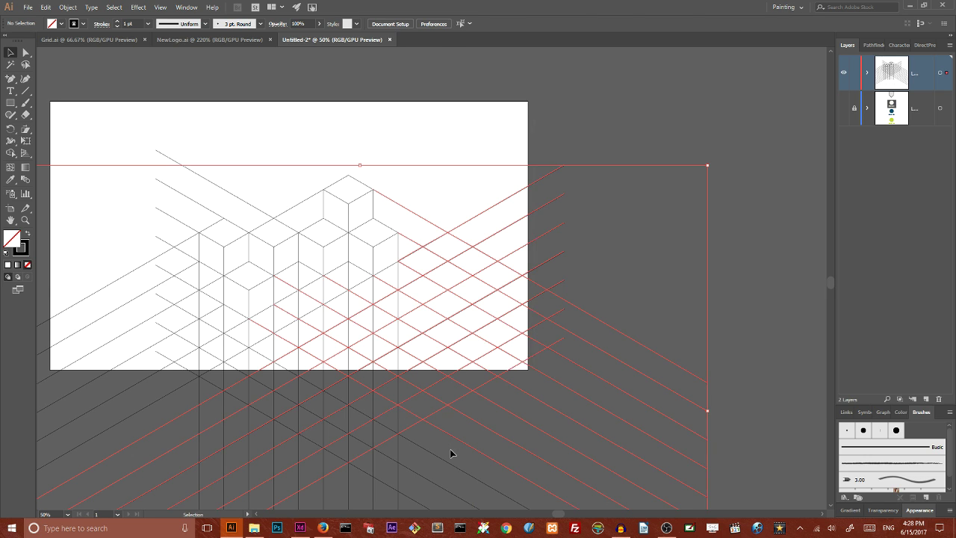
- Delete the stray grid and construction lines, then scale the cube cluster up to about 950 px wide
{"action": "key", "text": "Delete"}
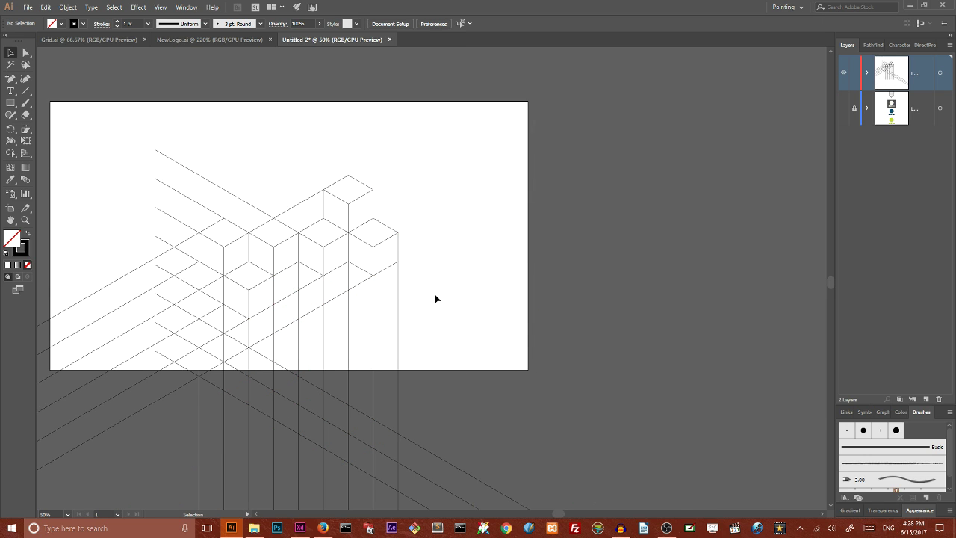
{"action": "left_click_drag", "start_coordinate": [422, 326], "coordinate": [147, 386]}
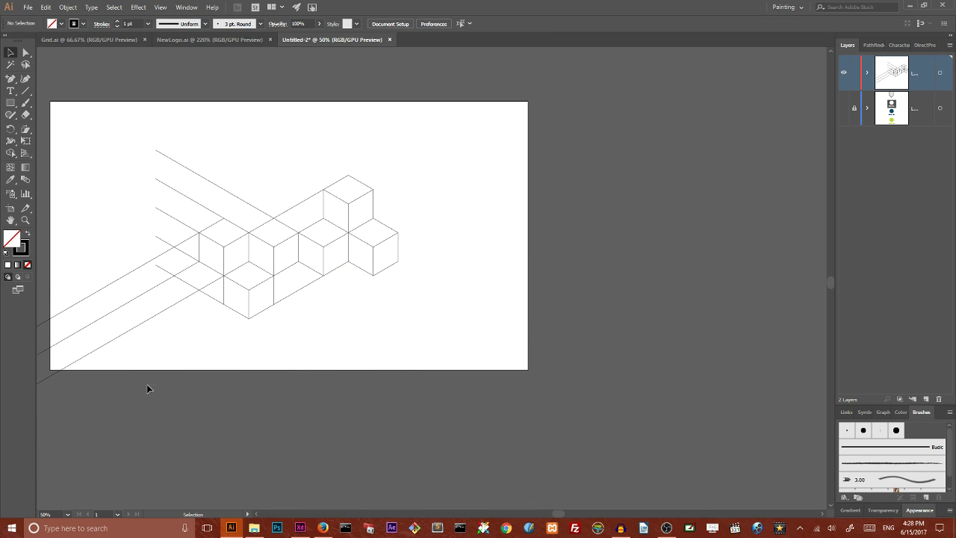
{"action": "left_click_drag", "start_coordinate": [120, 102], "coordinate": [189, 358]}
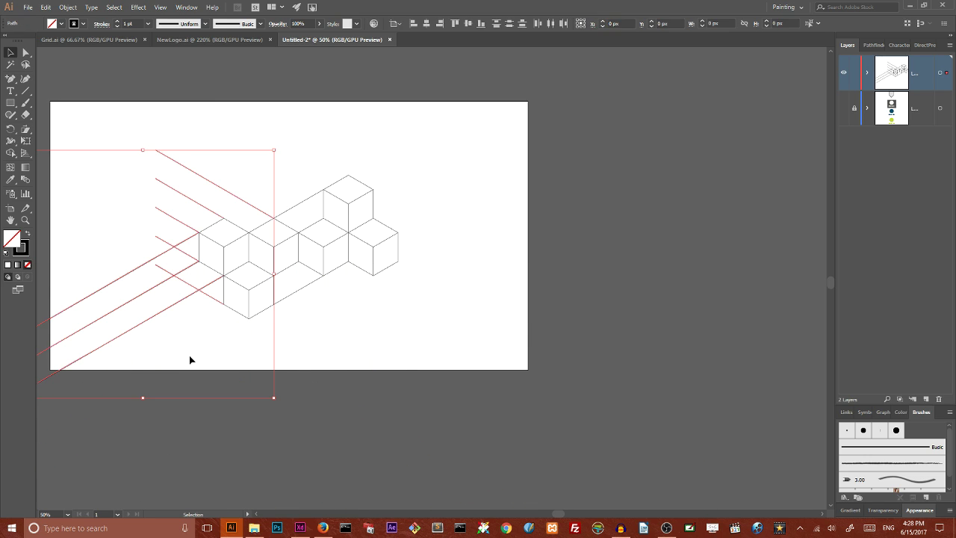
{"action": "key", "text": "Delete"}
{"action": "left_click_drag", "start_coordinate": [298, 154], "coordinate": [303, 216]}
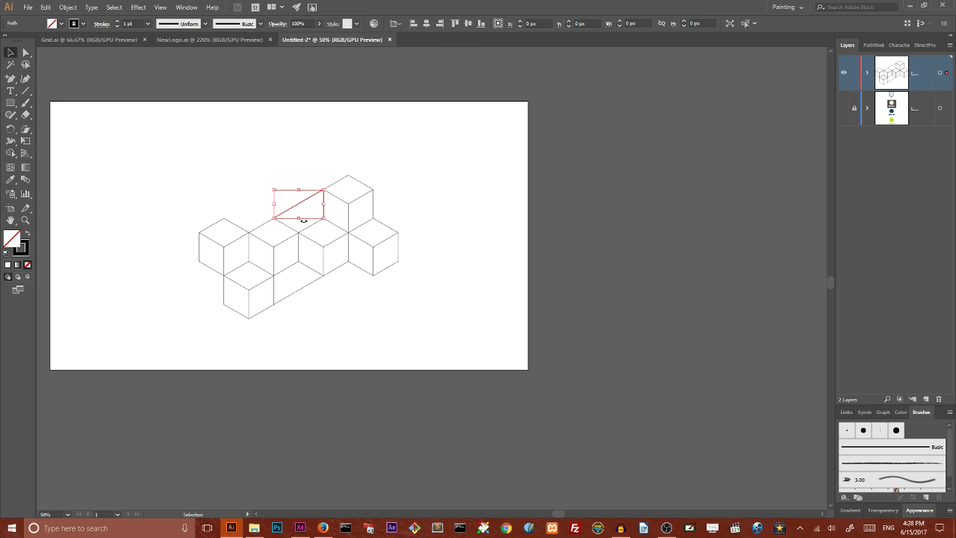
{"action": "key", "text": "Delete"}
{"action": "left_click_drag", "start_coordinate": [301, 271], "coordinate": [308, 326]}
{"action": "key", "text": "Delete"}
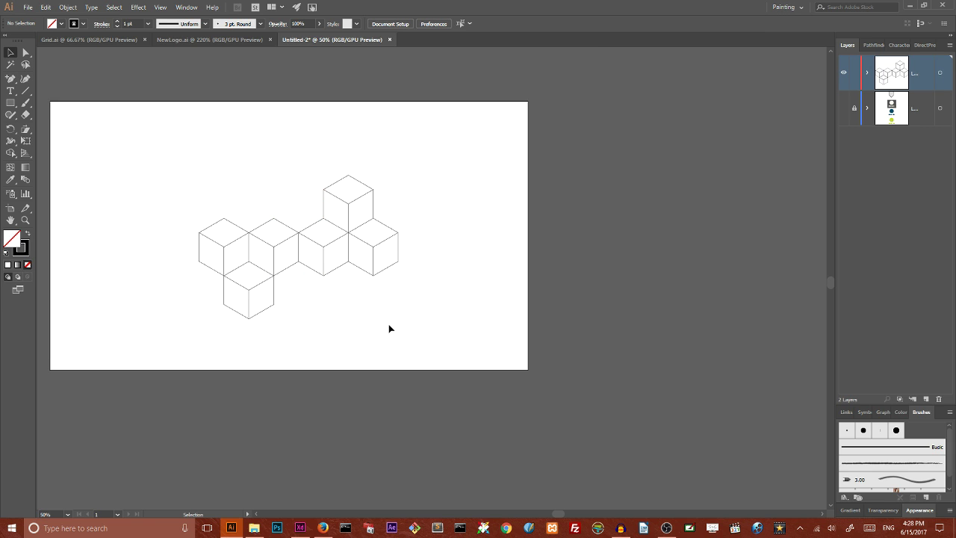
{"action": "left_click_drag", "start_coordinate": [126, 160], "coordinate": [446, 327]}
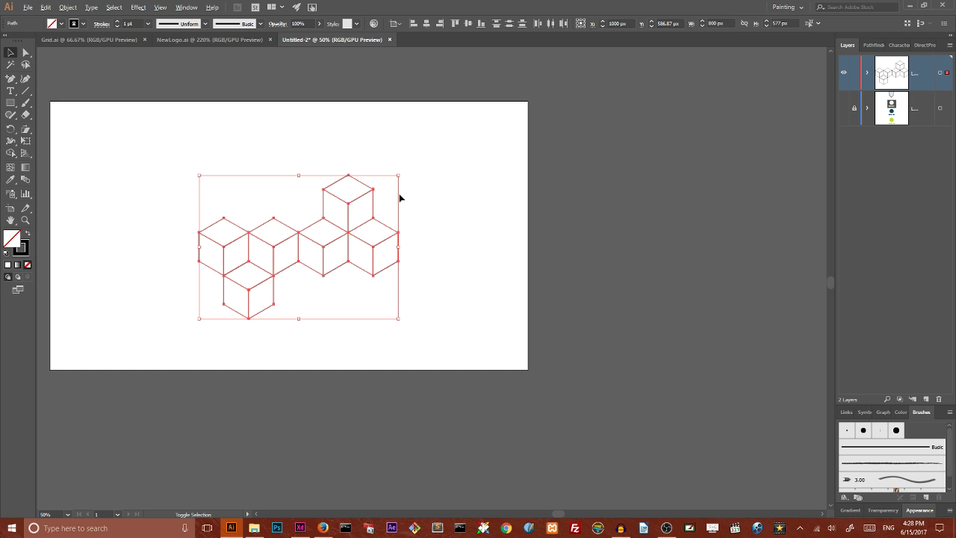
{"action": "left_click_drag", "start_coordinate": [399, 176], "coordinate": [416, 145]}
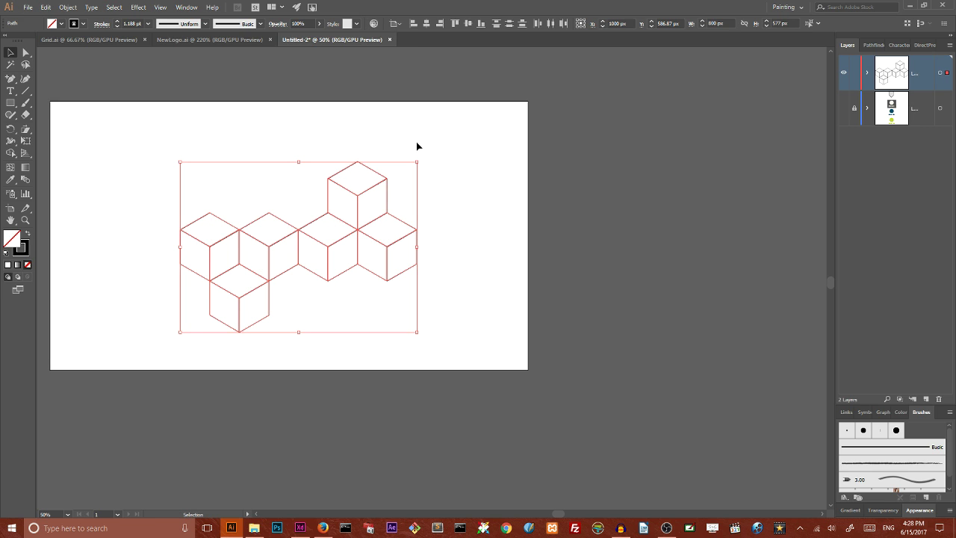
- Show the swatch layer and fill all cube top faces with cream #FFFCF0
{"action": "left_click", "coordinate": [843, 109]}
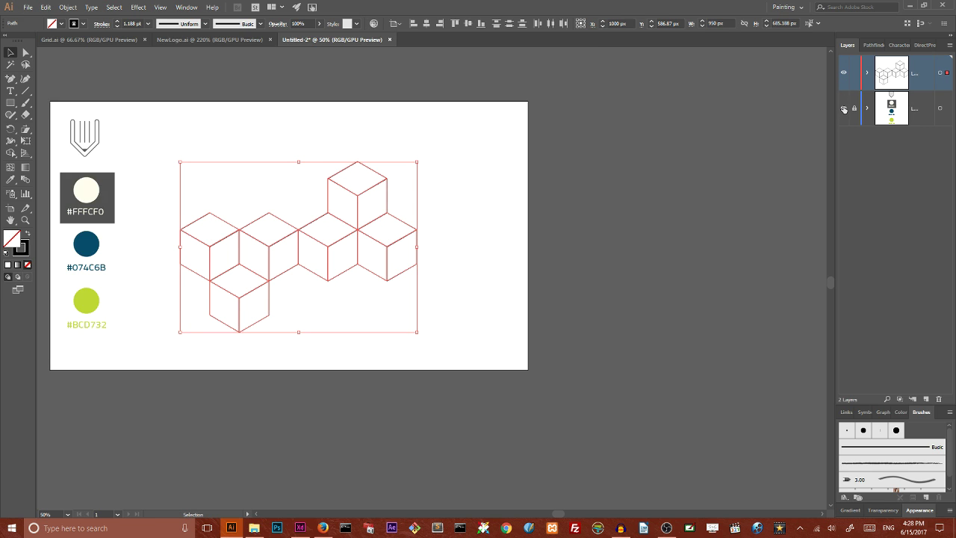
{"action": "left_click", "coordinate": [342, 126]}
{"action": "left_click_drag", "start_coordinate": [173, 183], "coordinate": [391, 168]}
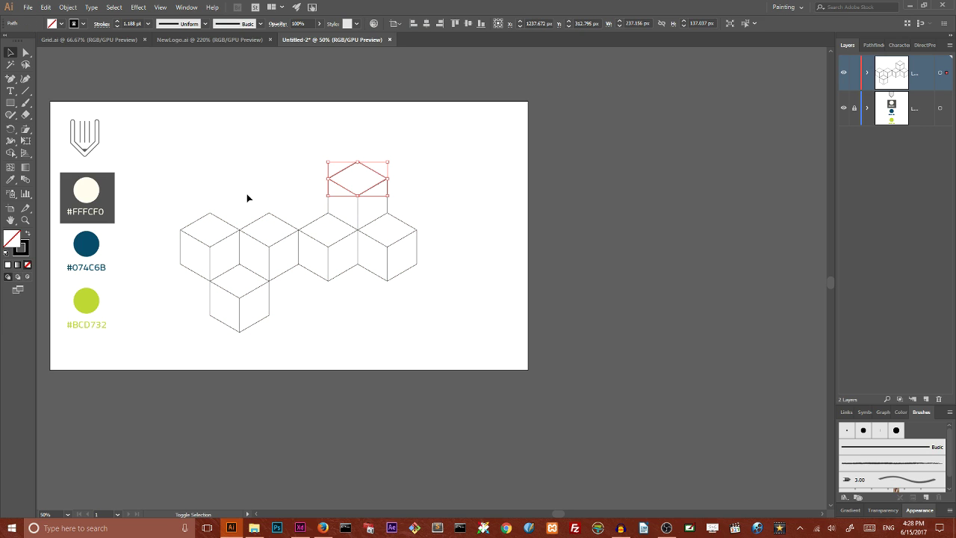
{"action": "left_click", "coordinate": [268, 299]}
{"action": "left_click", "coordinate": [269, 291]}
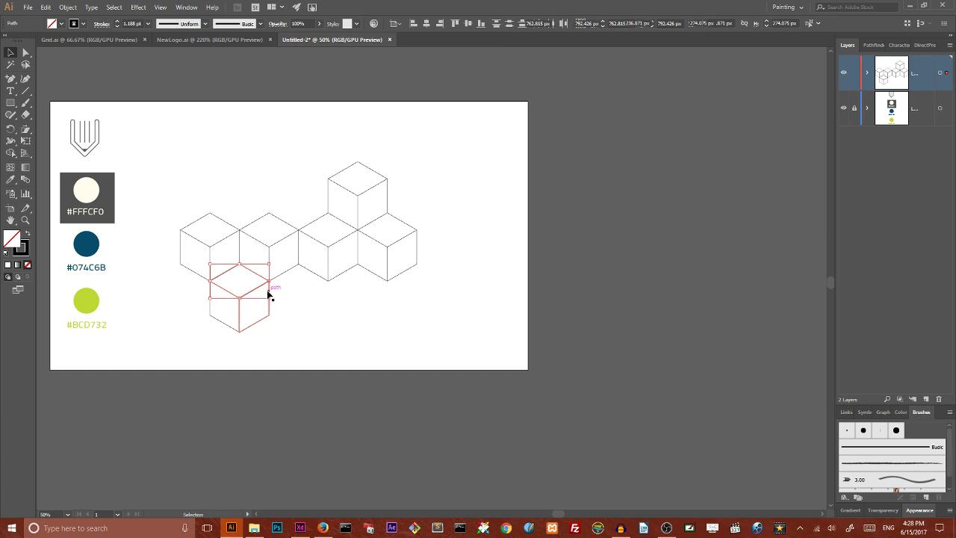
{"action": "left_click_drag", "start_coordinate": [166, 188], "coordinate": [320, 224]}
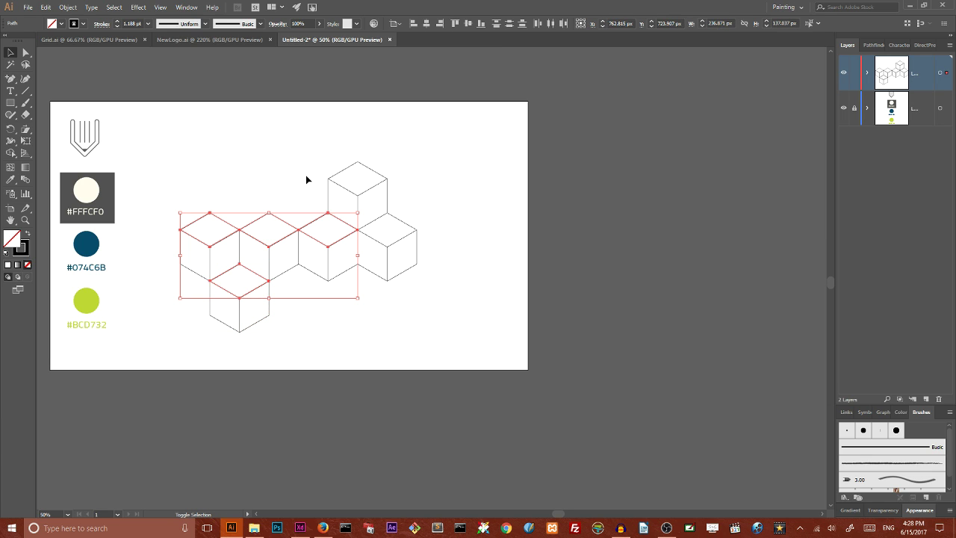
{"action": "left_click_drag", "start_coordinate": [320, 147], "coordinate": [388, 175]}
{"action": "left_click_drag", "start_coordinate": [427, 188], "coordinate": [398, 225]}
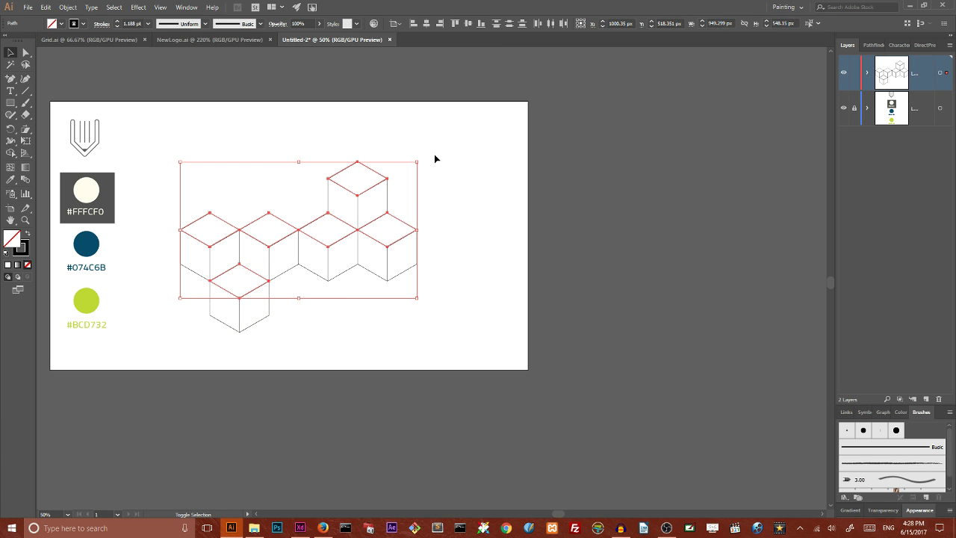
{"action": "left_click", "coordinate": [8, 181]}
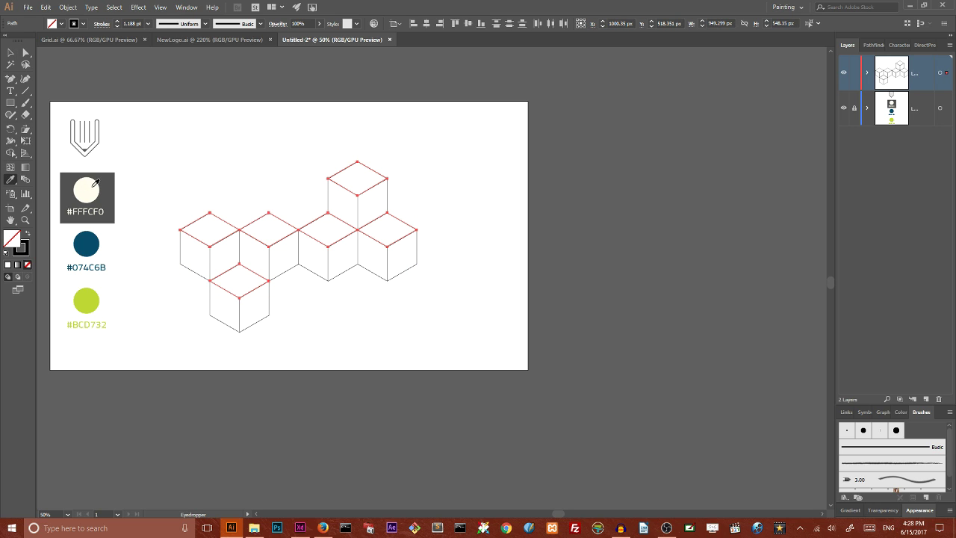
{"action": "left_click", "coordinate": [95, 188]}
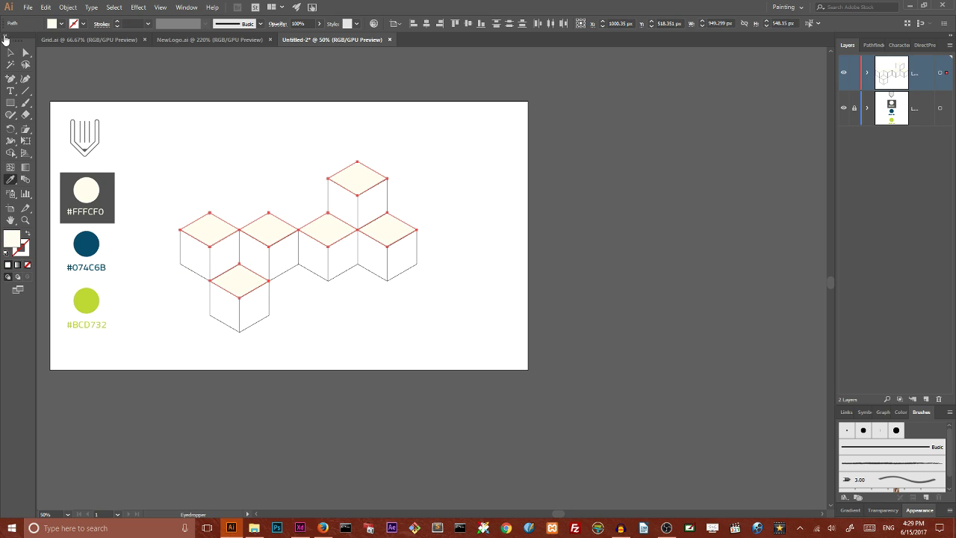
- Fill every cube's left face with lime #BCD732
{"action": "left_click", "coordinate": [10, 52]}
{"action": "left_click", "coordinate": [146, 258]}
{"action": "left_click_drag", "start_coordinate": [161, 248], "coordinate": [198, 266]}
{"action": "left_click", "coordinate": [262, 260], "text": "shift"}
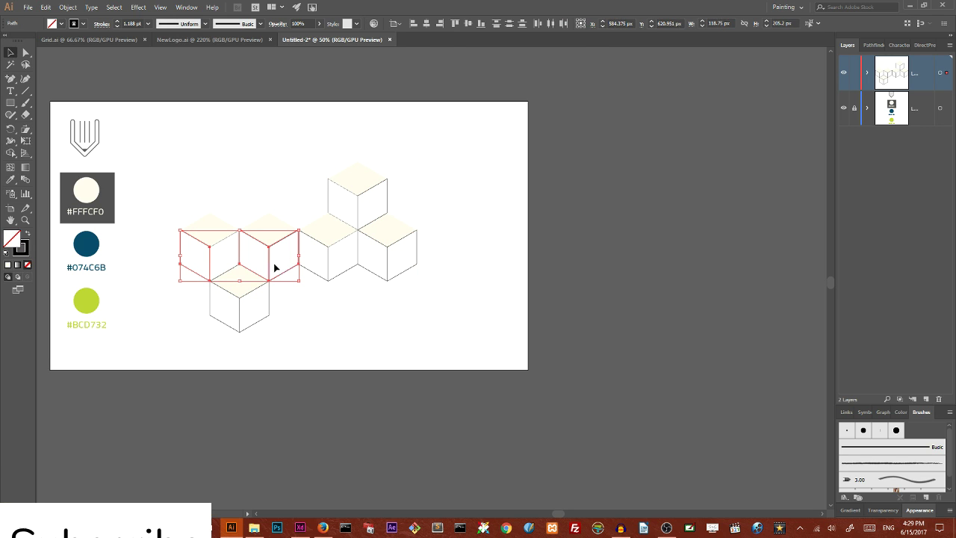
{"action": "left_click", "coordinate": [323, 278], "text": "shift"}
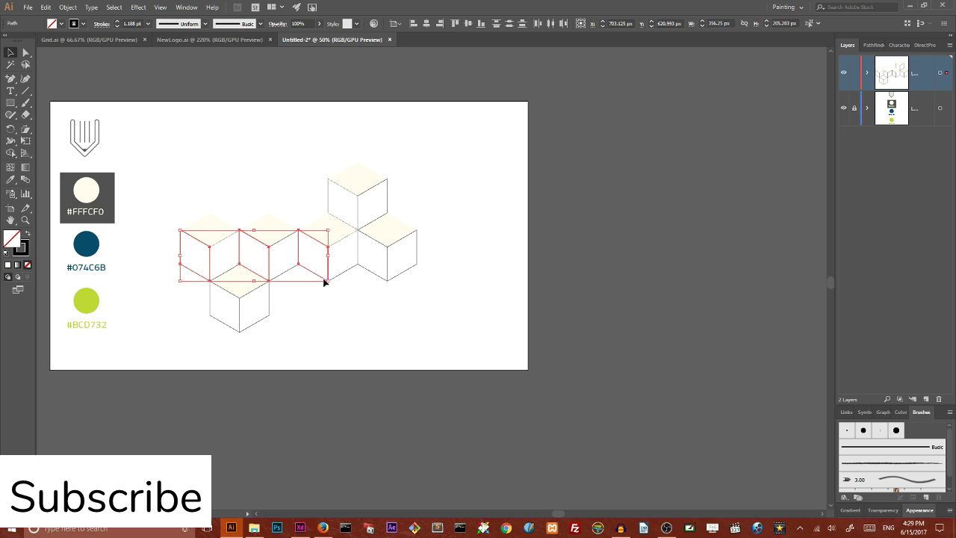
{"action": "left_click", "coordinate": [373, 269], "text": "shift"}
{"action": "left_click", "coordinate": [222, 320], "text": "shift"}
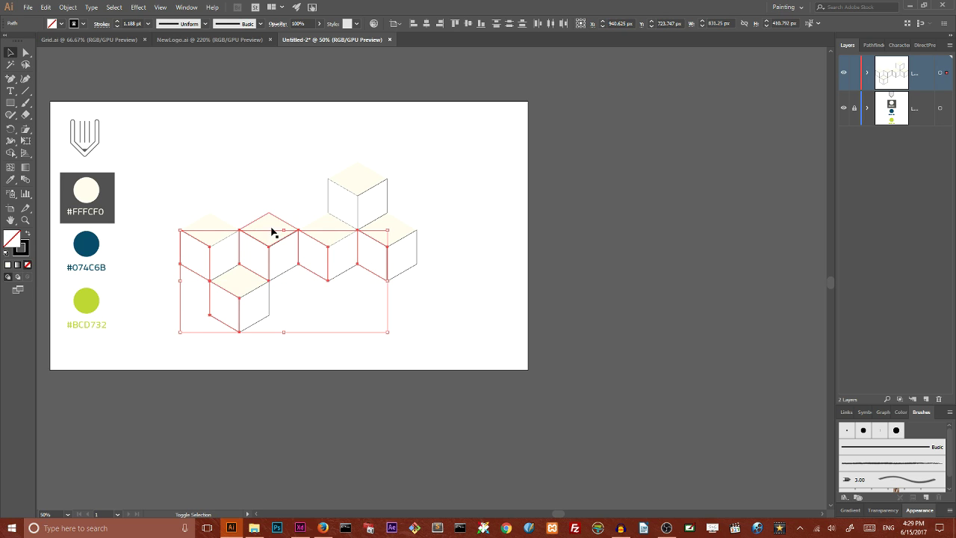
{"action": "left_click_drag", "start_coordinate": [334, 195], "coordinate": [313, 199]}
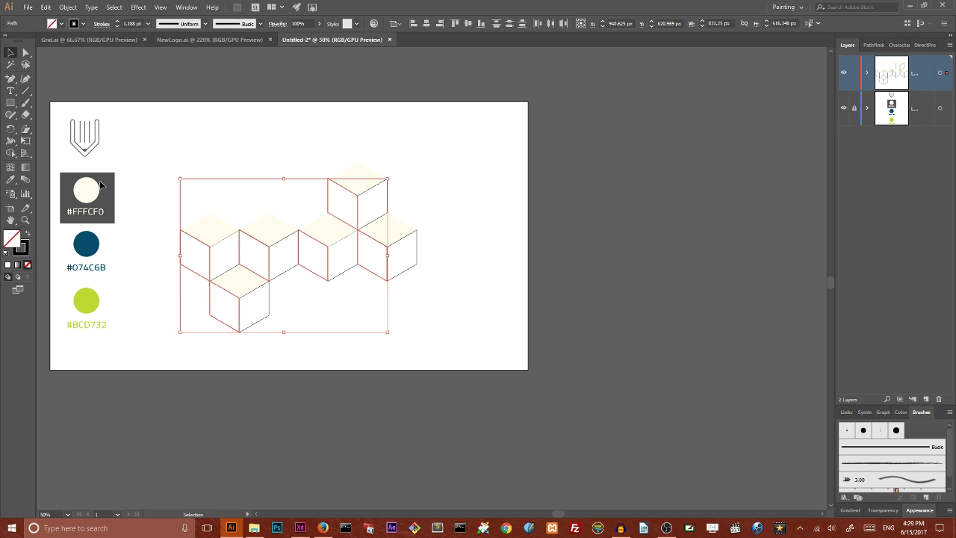
{"action": "left_click", "coordinate": [11, 180]}
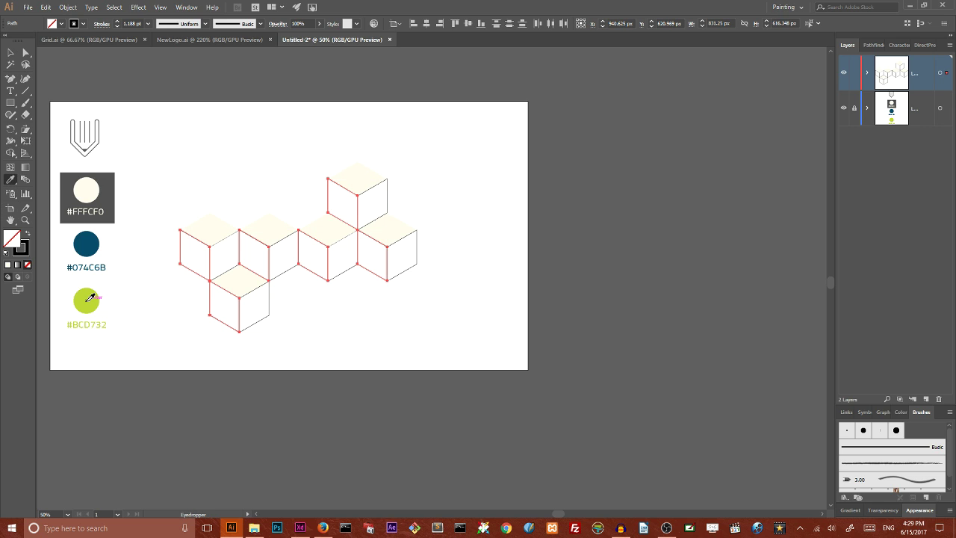
{"action": "left_click", "coordinate": [90, 296]}
- Fill every cube's right face with navy #074C6B, then deselect
{"action": "left_click", "coordinate": [11, 52]}
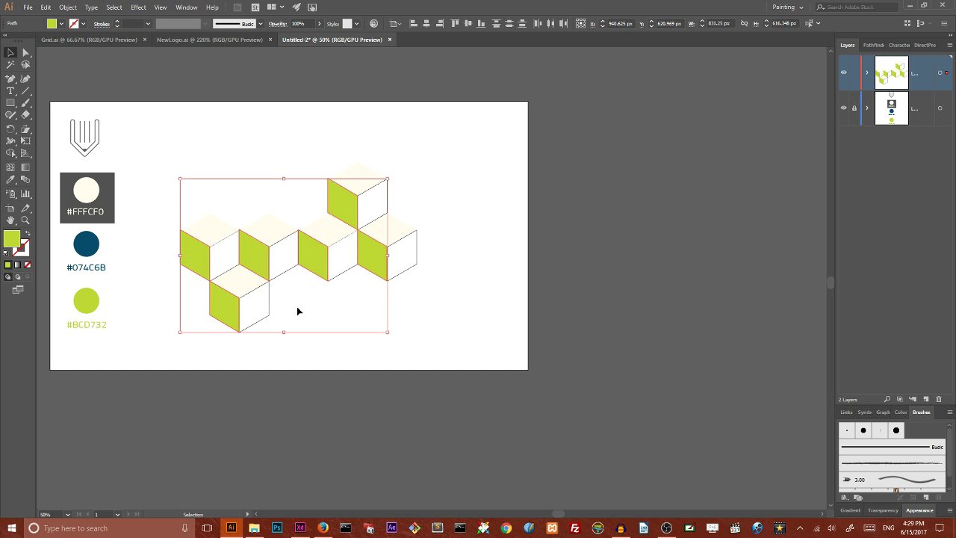
{"action": "left_click", "coordinate": [298, 325]}
{"action": "left_click_drag", "start_coordinate": [255, 308], "coordinate": [260, 348]}
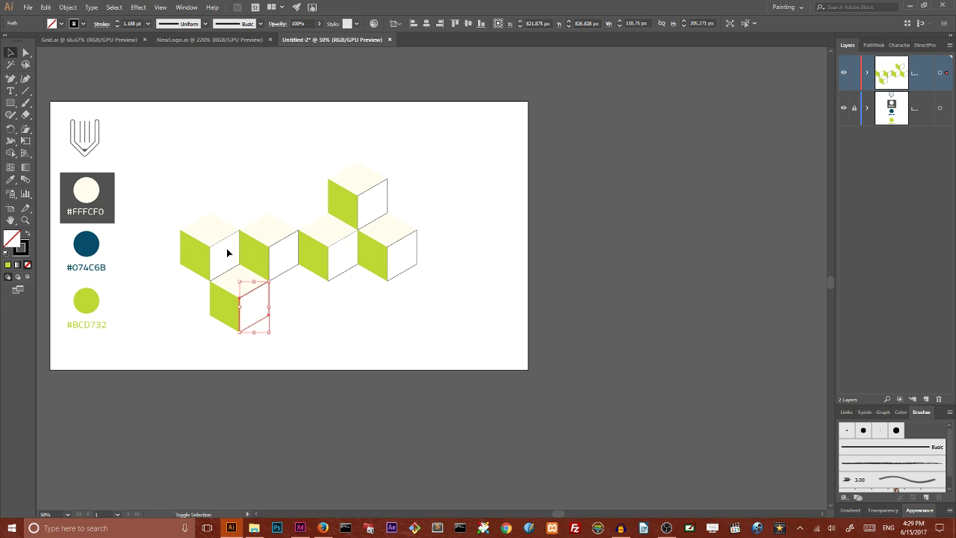
{"action": "left_click", "coordinate": [227, 249], "text": "shift"}
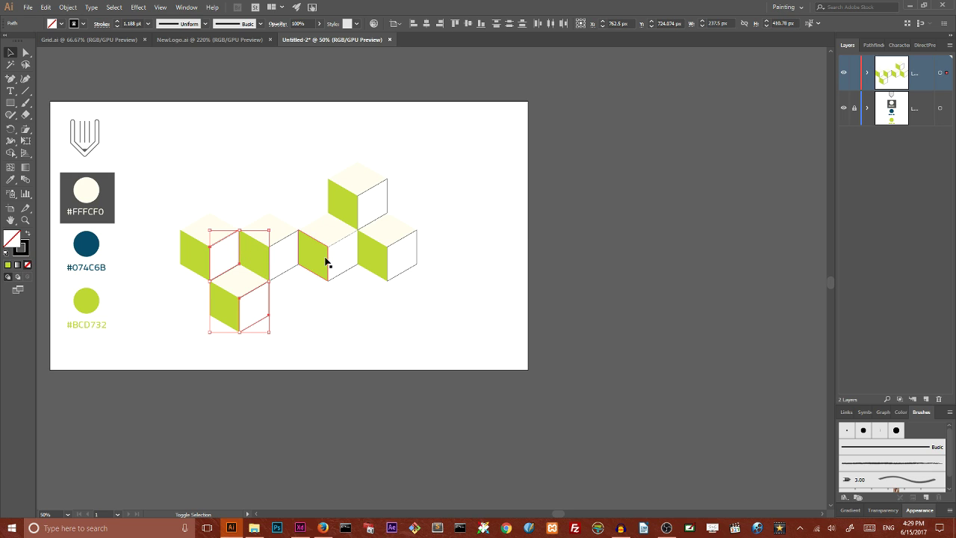
{"action": "left_click", "coordinate": [286, 258], "text": "shift"}
{"action": "left_click", "coordinate": [339, 262], "text": "shift"}
{"action": "left_click", "coordinate": [401, 261], "text": "shift"}
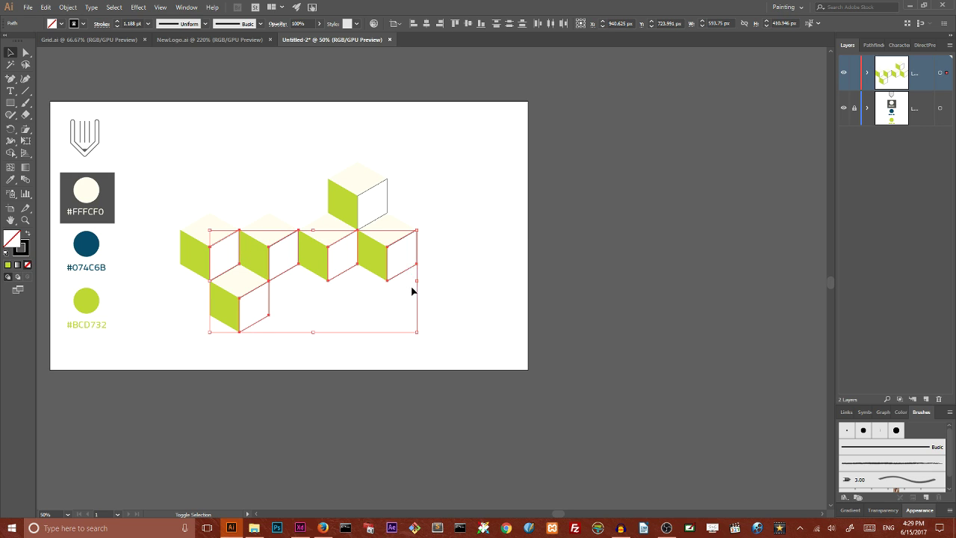
{"action": "left_click", "coordinate": [379, 199], "text": "shift"}
{"action": "left_click", "coordinate": [10, 180]}
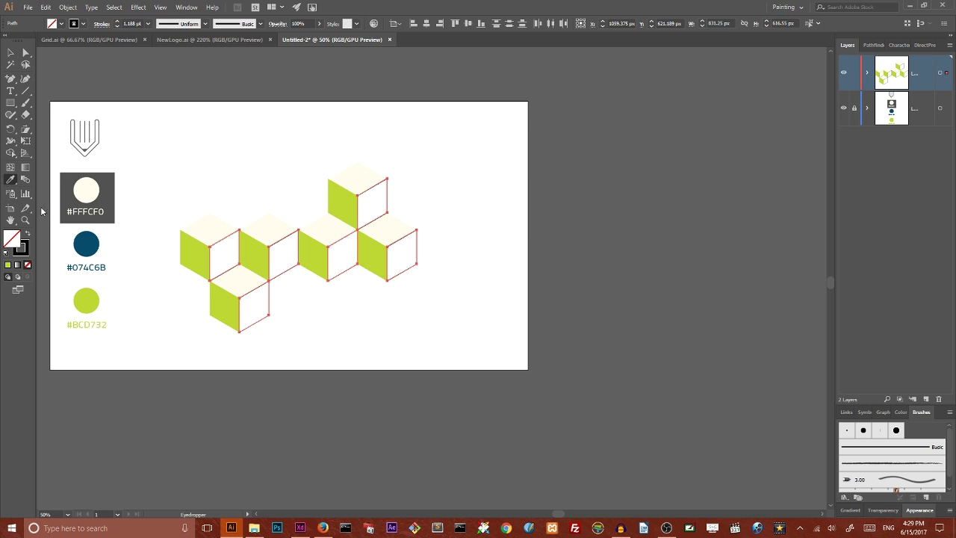
{"action": "left_click", "coordinate": [88, 240]}
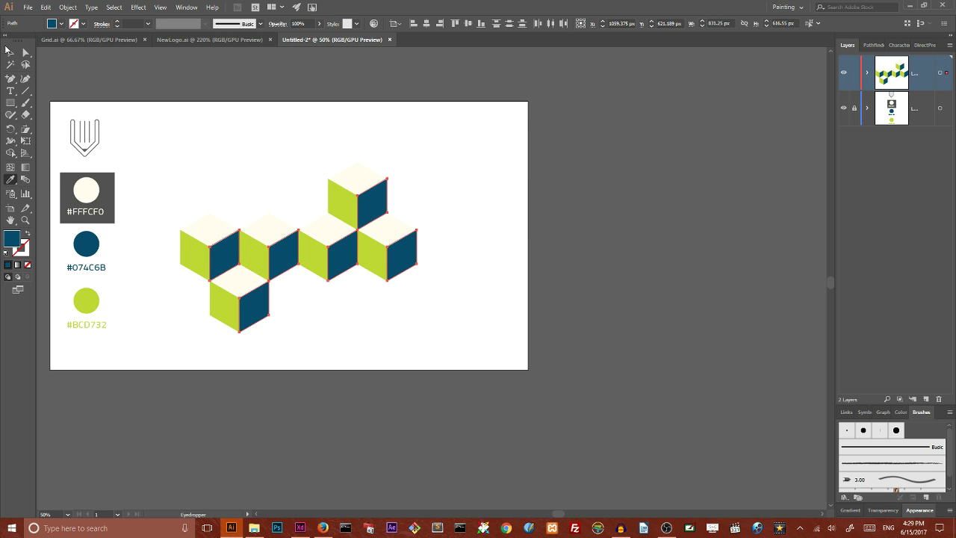
{"action": "left_click", "coordinate": [9, 51]}
{"action": "left_click", "coordinate": [170, 126]}
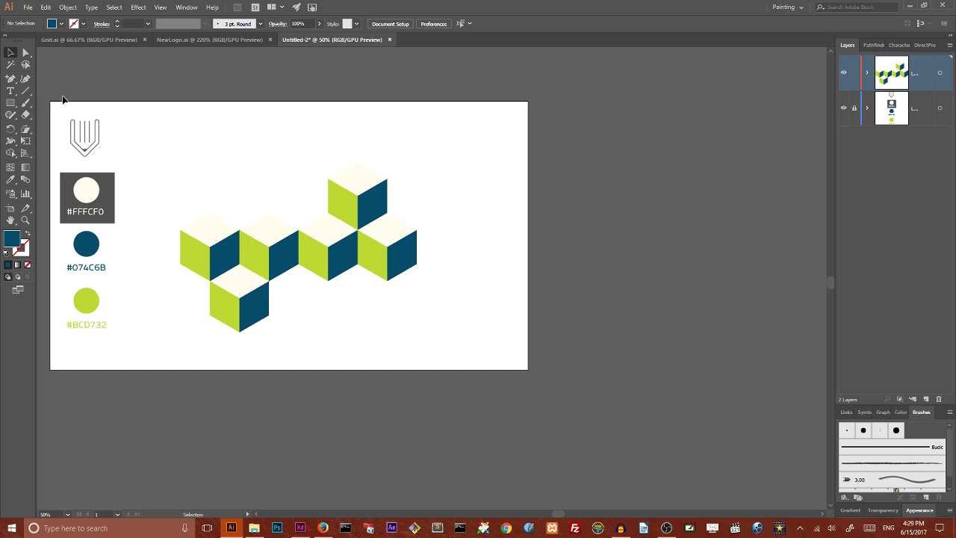
{"action": "left_click_drag", "start_coordinate": [63, 99], "coordinate": [130, 371]}
- Unlock the swatch layer, delete the logo and swatch column, and nudge the cubes left
{"action": "left_click", "coordinate": [853, 108]}
{"action": "left_click_drag", "start_coordinate": [136, 102], "coordinate": [63, 375]}
{"action": "left_click_drag", "start_coordinate": [115, 120], "coordinate": [124, 104]}
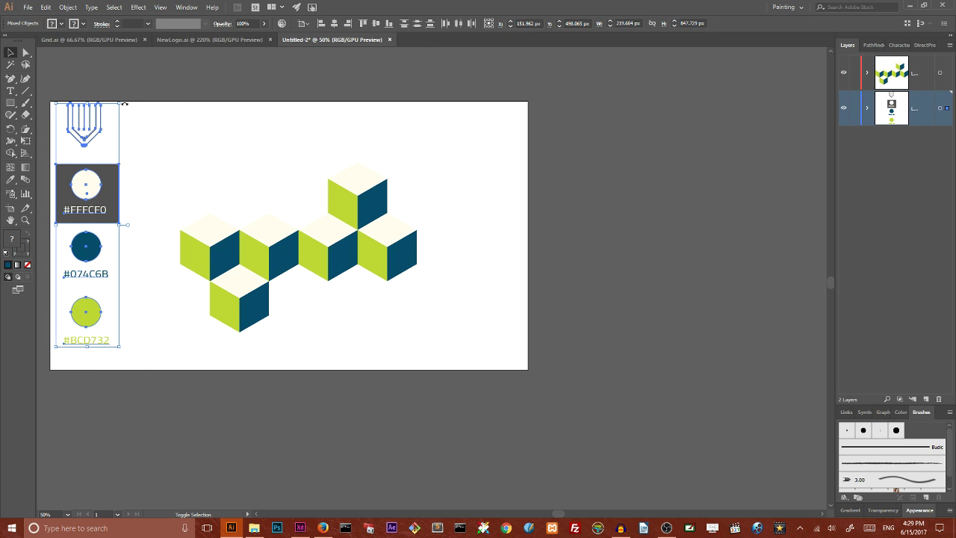
{"action": "mouse_move", "coordinate": [92, 135]}
{"action": "left_mouse_down"}
{"action": "mouse_move", "coordinate": [92, 147]}
{"action": "mouse_move", "coordinate": [453, 348]}
{"action": "left_mouse_up"}
{"action": "key", "text": "Delete"}
{"action": "left_click_drag", "start_coordinate": [359, 207], "coordinate": [337, 209]}
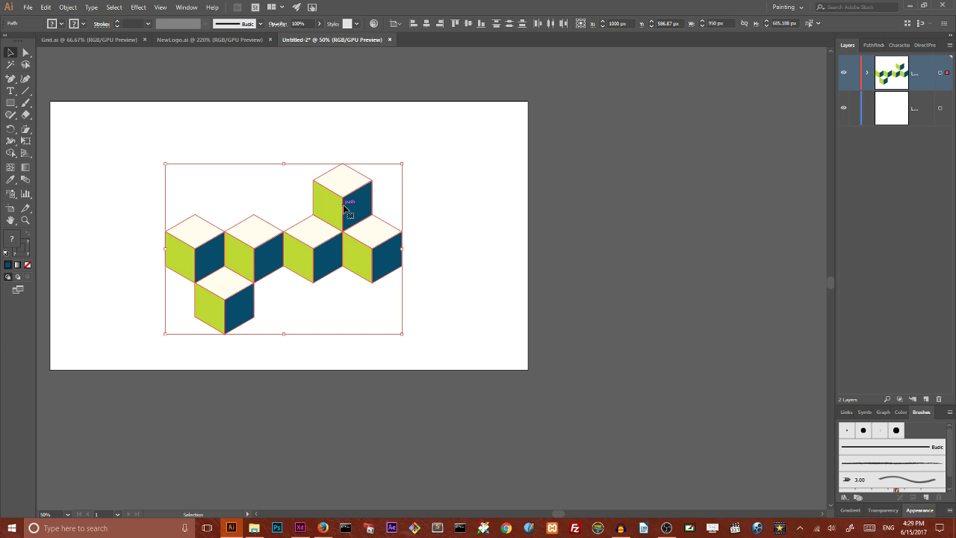
{"action": "left_click", "coordinate": [423, 139]}
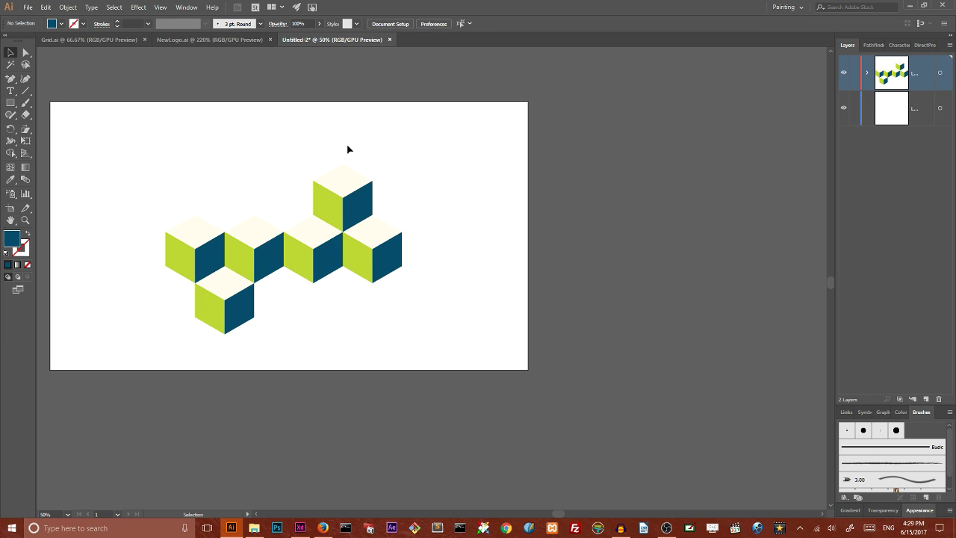
- Rename the artboard to 'grid' in the Export for Screens dialog
{"action": "left_click", "coordinate": [27, 8]}
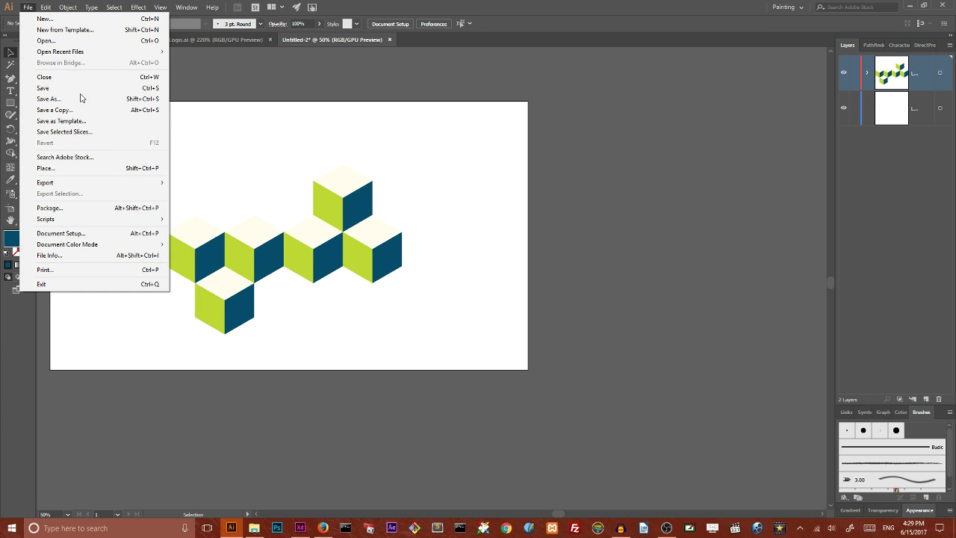
{"action": "mouse_move", "coordinate": [71, 184]}
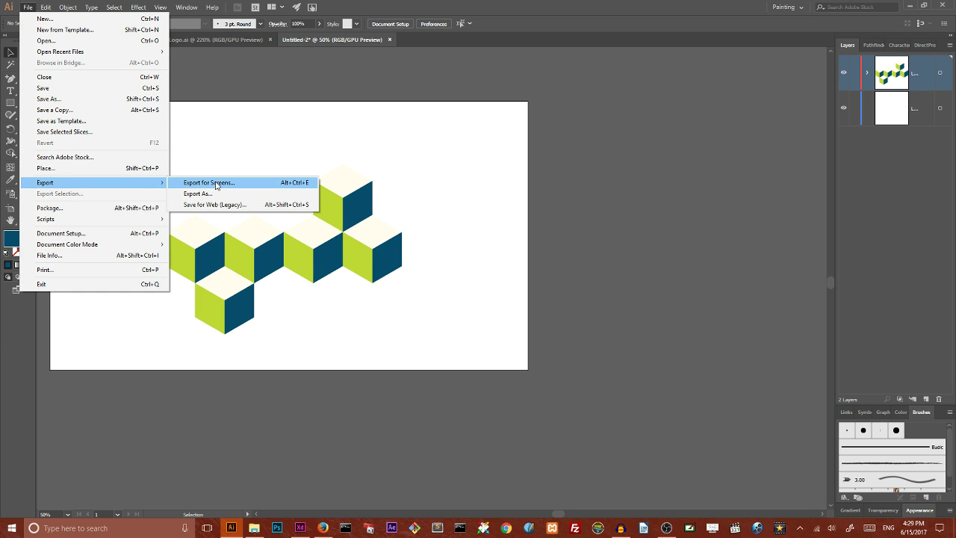
{"action": "left_click", "coordinate": [213, 182]}
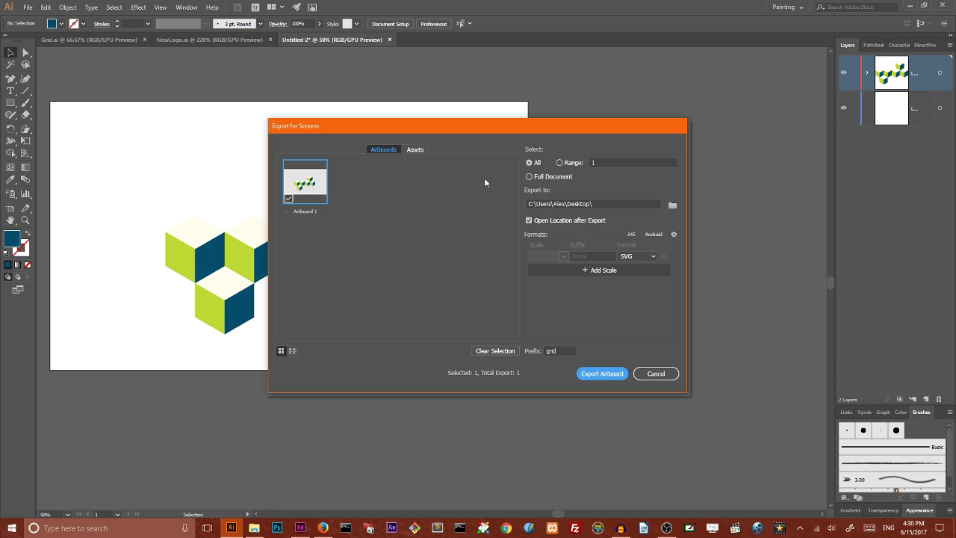
{"action": "double_click", "coordinate": [317, 212]}
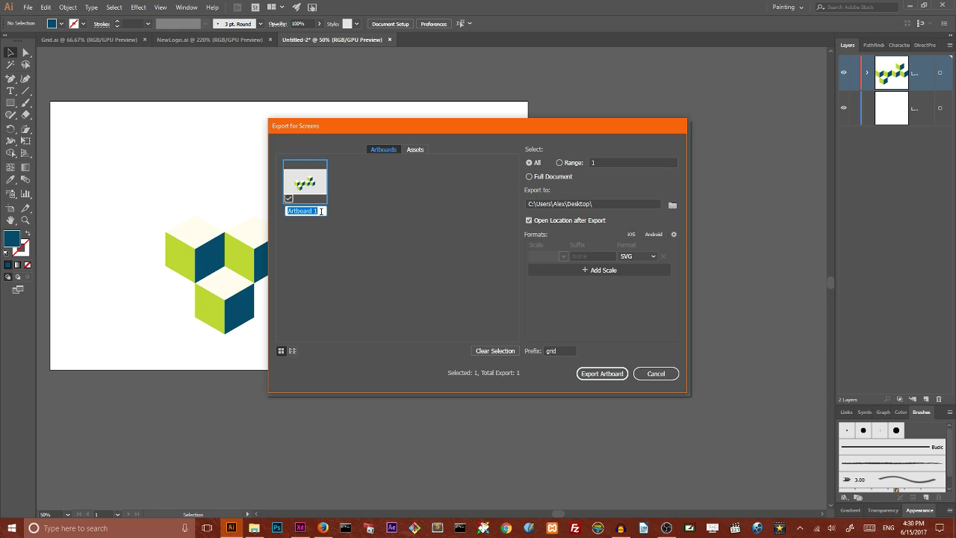
{"action": "key", "text": "BackSpace"}
{"action": "type", "text": "grid"}
{"action": "key", "text": "Return"}
- Clear the file-name prefix, export the SVG to the Desktop, and open grid.svg
{"action": "left_click", "coordinate": [570, 350]}
{"action": "key", "text": "BackSpace"}
{"action": "key", "text": "BackSpace"}
{"action": "key", "text": "BackSpace"}
{"action": "key", "text": "BackSpace"}
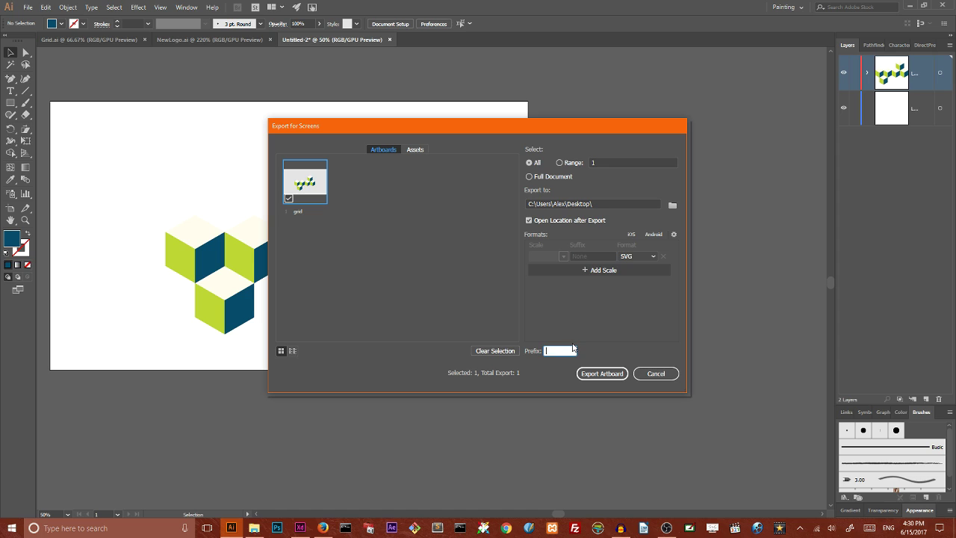
{"action": "left_click", "coordinate": [609, 373]}
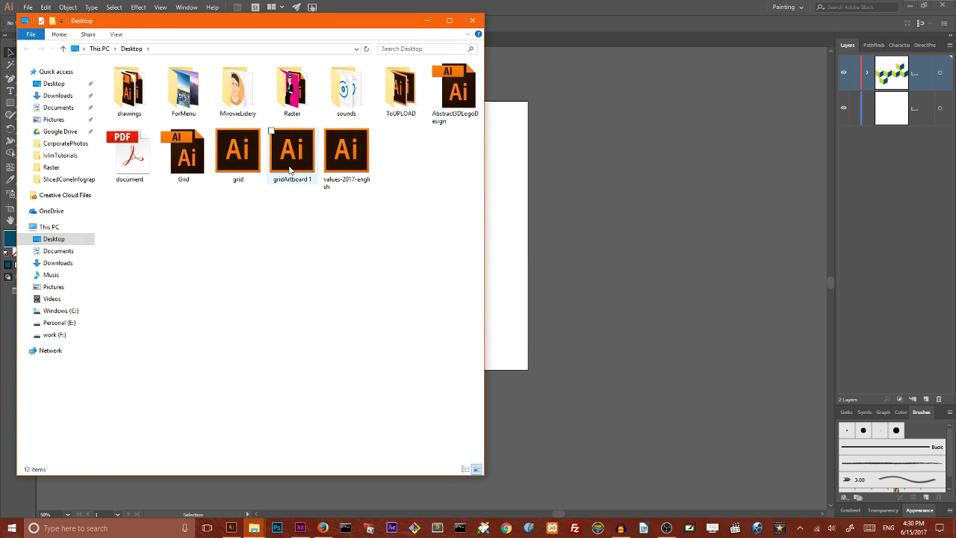
{"action": "double_click", "coordinate": [237, 155]}
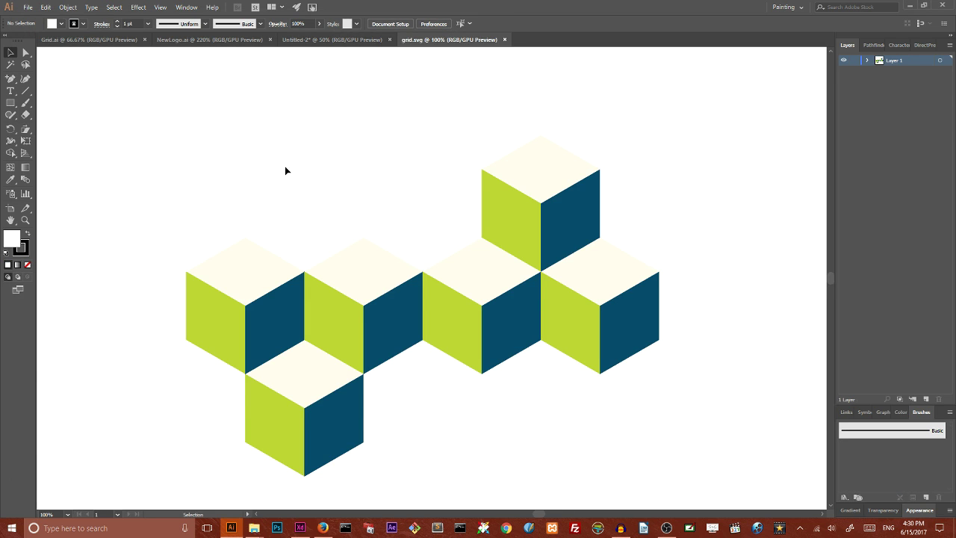
{"action": "left_click", "coordinate": [367, 304]}
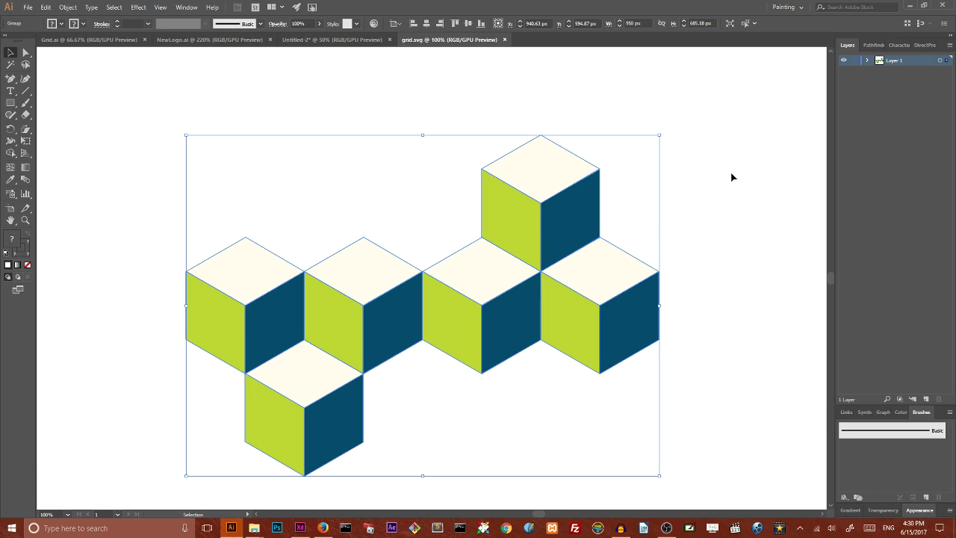
{"action": "right_click", "coordinate": [254, 261]}
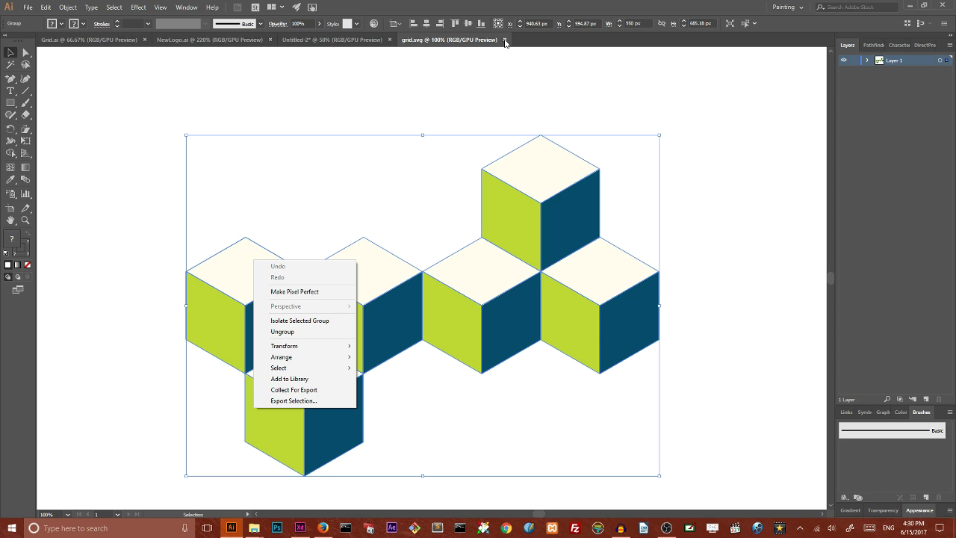
{"action": "left_click", "coordinate": [27, 9]}
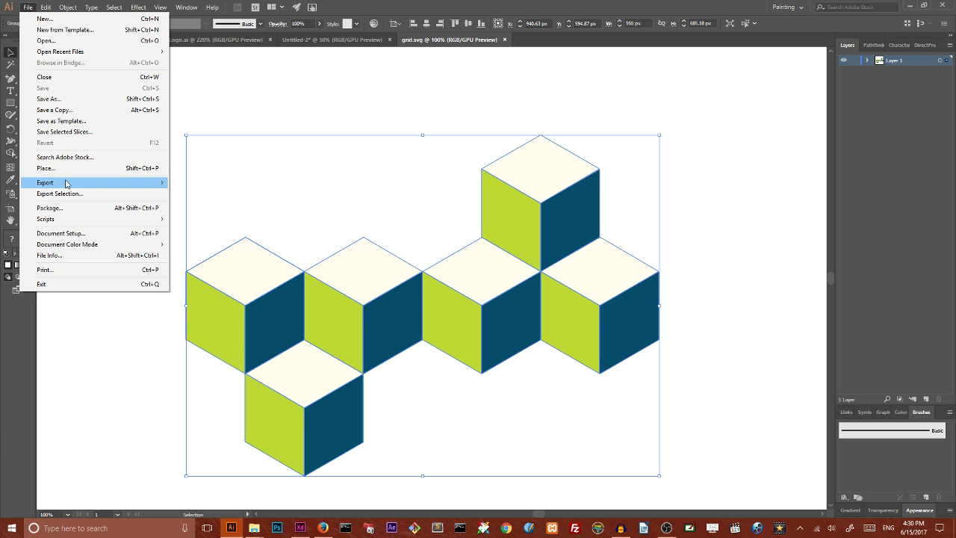
{"action": "mouse_move", "coordinate": [78, 184]}
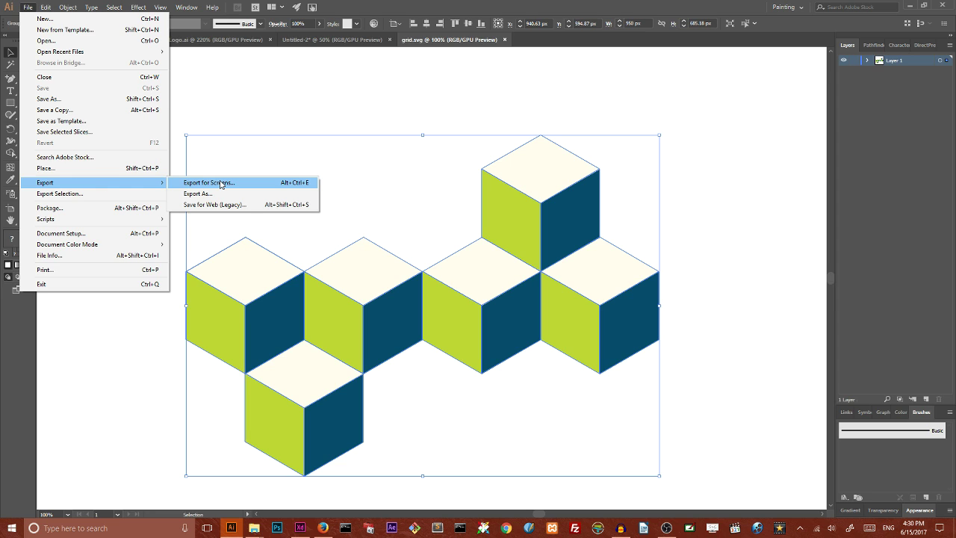
{"action": "left_click", "coordinate": [383, 80]}
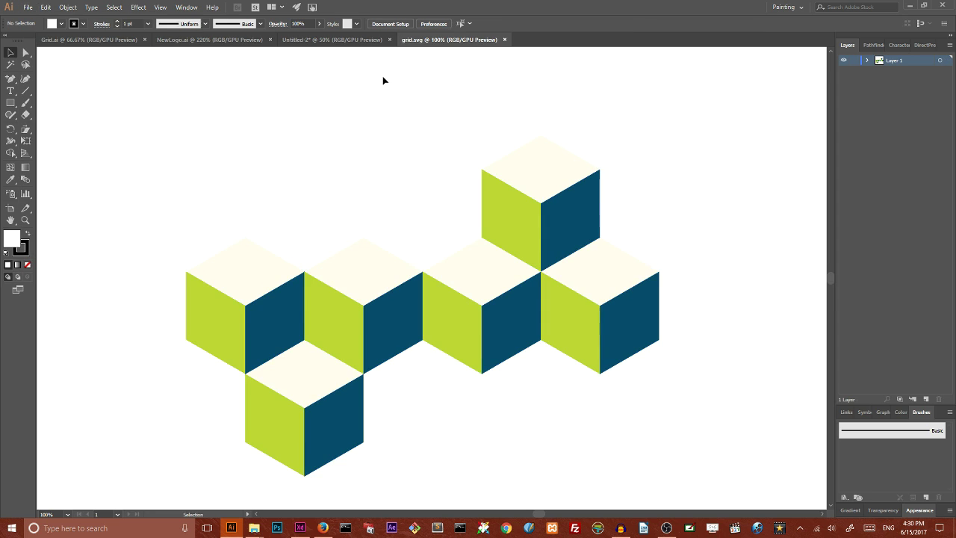
{"action": "left_click", "coordinate": [540, 150]}
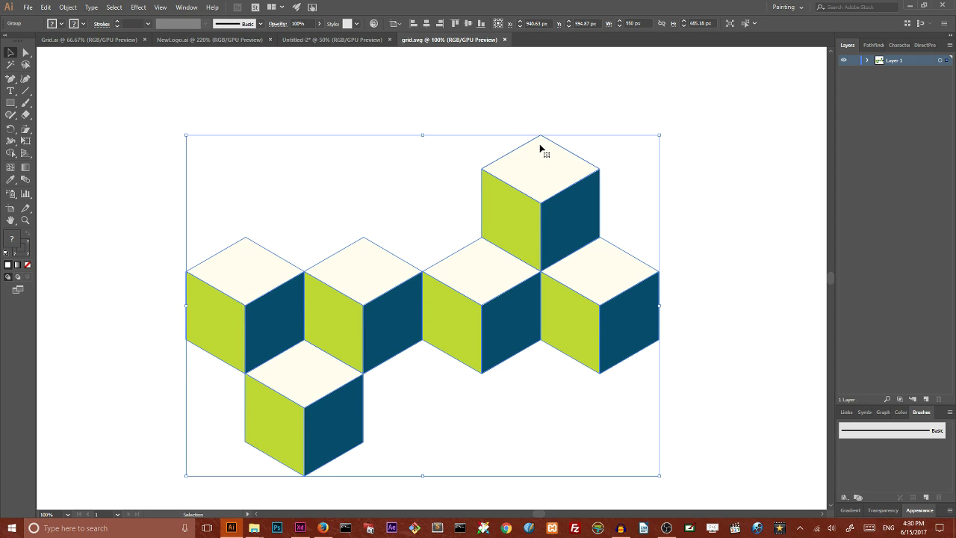